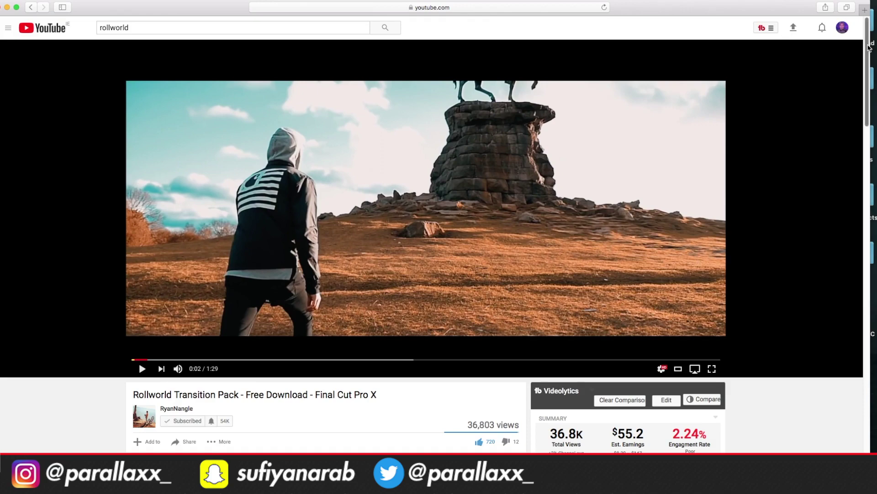
{"action": "scroll", "coordinate": [136, 171], "scroll_direction": "down", "scroll_amount": 5}
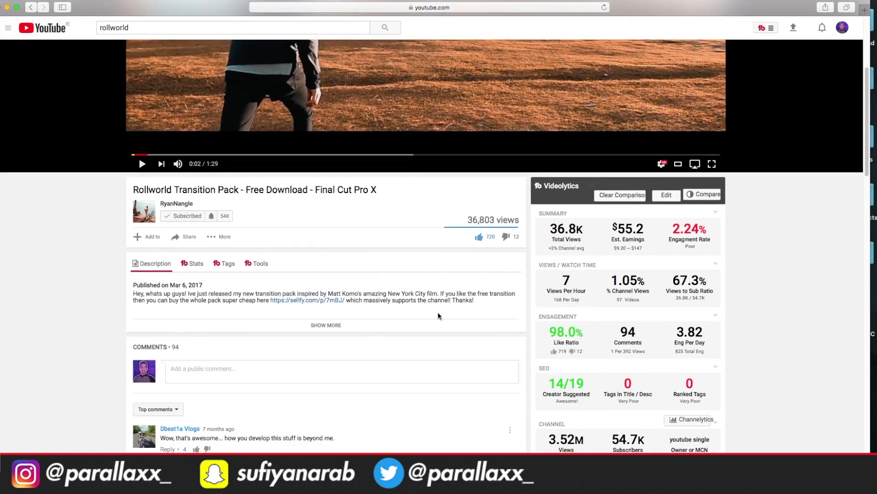
Expand the full description of the Rollworld Transition Pack video to reveal its links.
{"action": "left_click", "coordinate": [334, 326]}
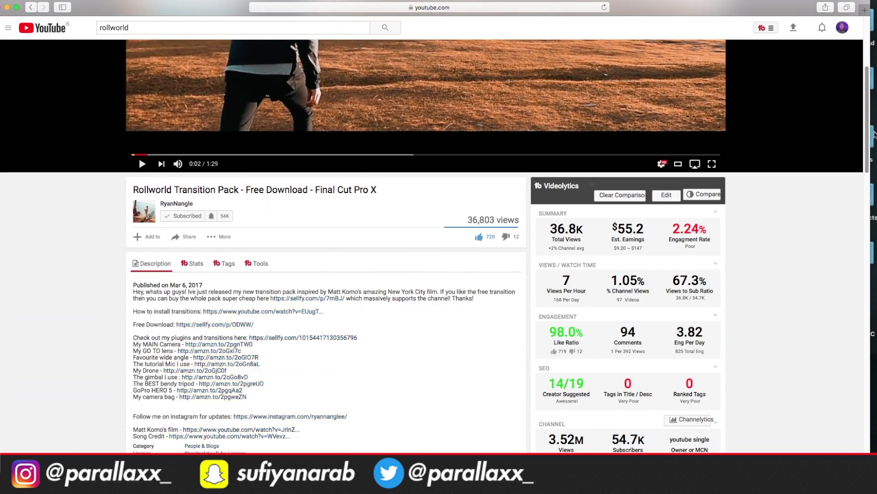
{"action": "scroll", "coordinate": [831, 169], "scroll_direction": "down", "scroll_amount": 5}
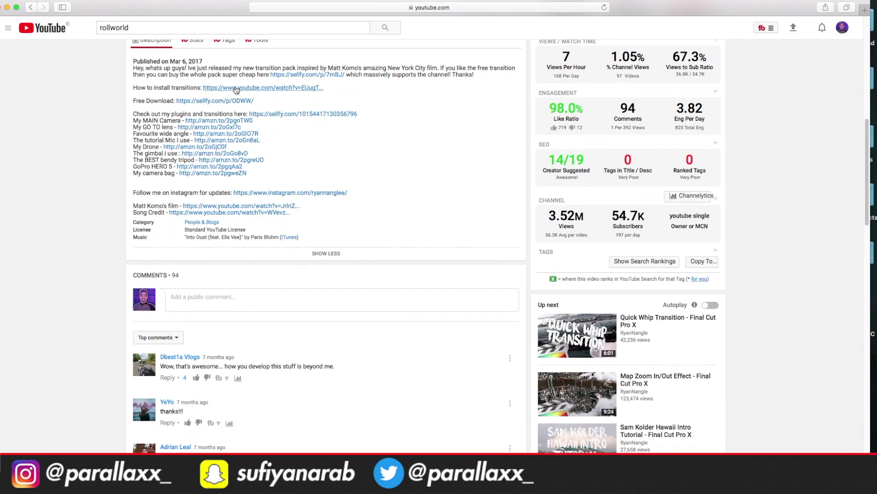
{"action": "scroll", "coordinate": [260, 123], "scroll_direction": "up", "scroll_amount": 1}
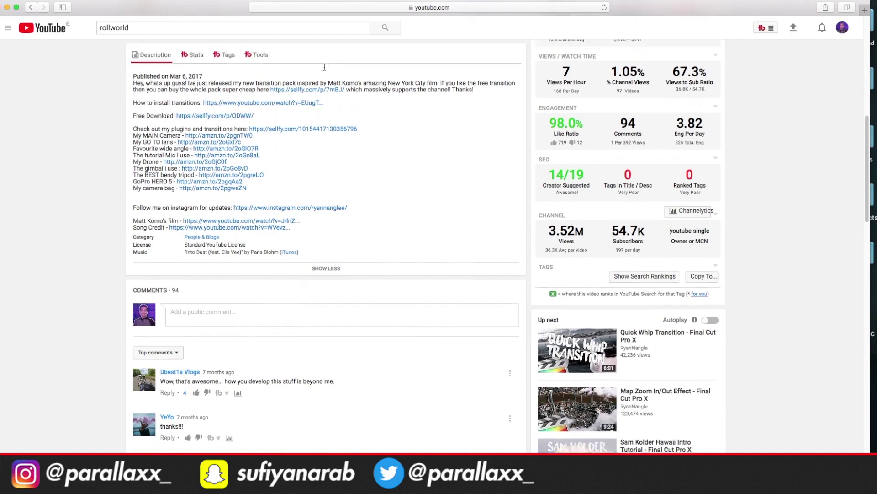
{"action": "scroll", "coordinate": [240, 138], "scroll_direction": "up", "scroll_amount": 5}
{"action": "scroll", "coordinate": [231, 148], "scroll_direction": "up", "scroll_amount": 2}
{"action": "scroll", "coordinate": [231, 148], "scroll_direction": "up", "scroll_amount": 5}
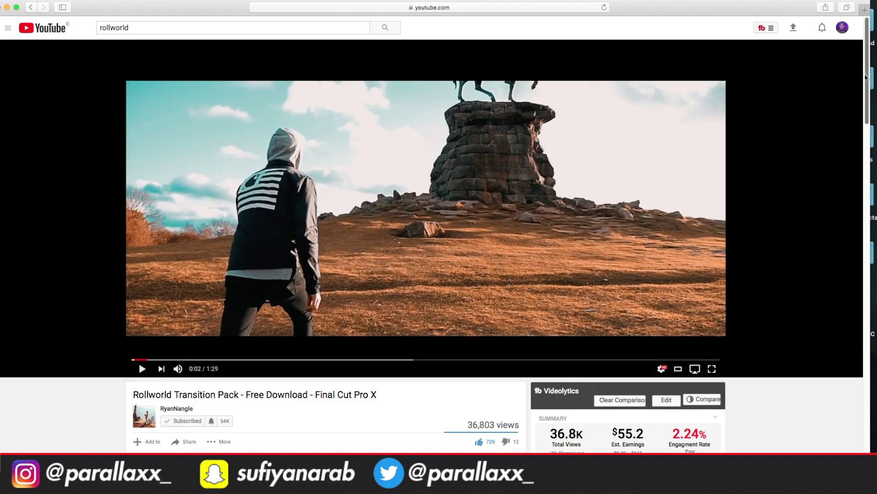
{"action": "scroll", "coordinate": [862, 115], "scroll_direction": "down", "scroll_amount": 5}
{"action": "scroll", "coordinate": [861, 115], "scroll_direction": "down", "scroll_amount": 3}
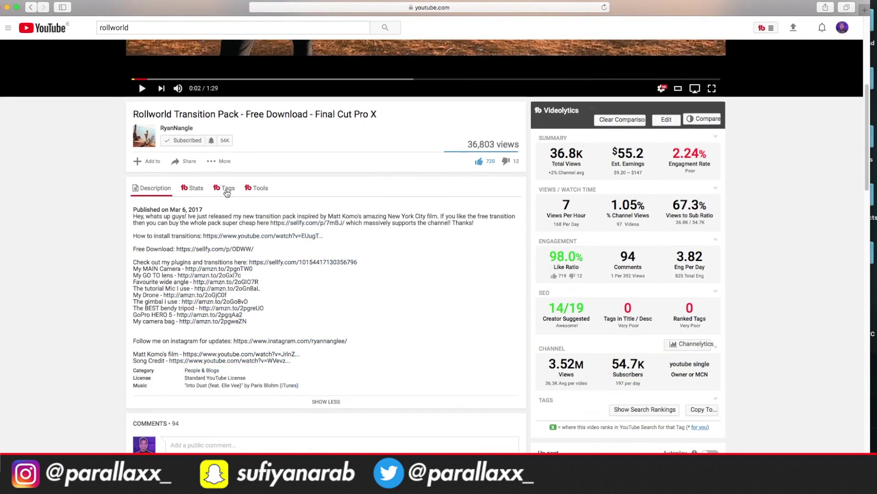
Open the pack and free Rollworld Sellfy links in new tabs and view the free page.
{"action": "right_click", "coordinate": [308, 227]}
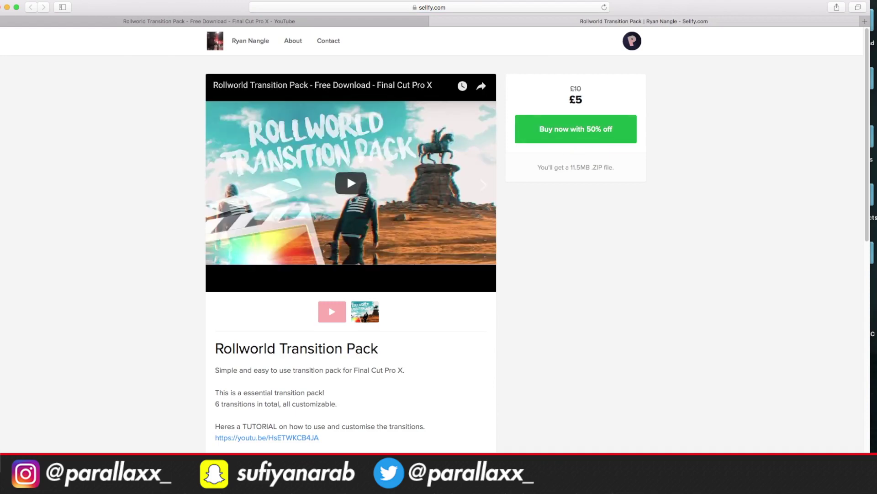
{"action": "key", "text": "ctrl+shift+Tab"}
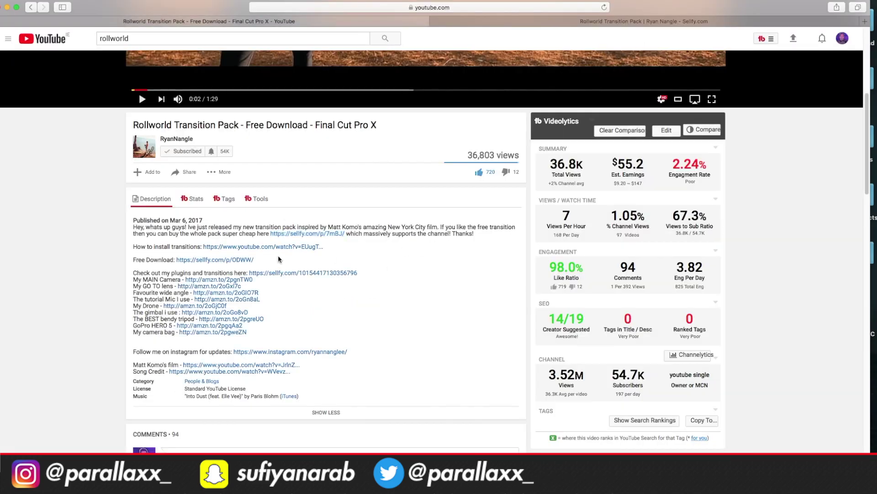
{"action": "right_click", "coordinate": [218, 259]}
{"action": "left_click", "coordinate": [237, 263]}
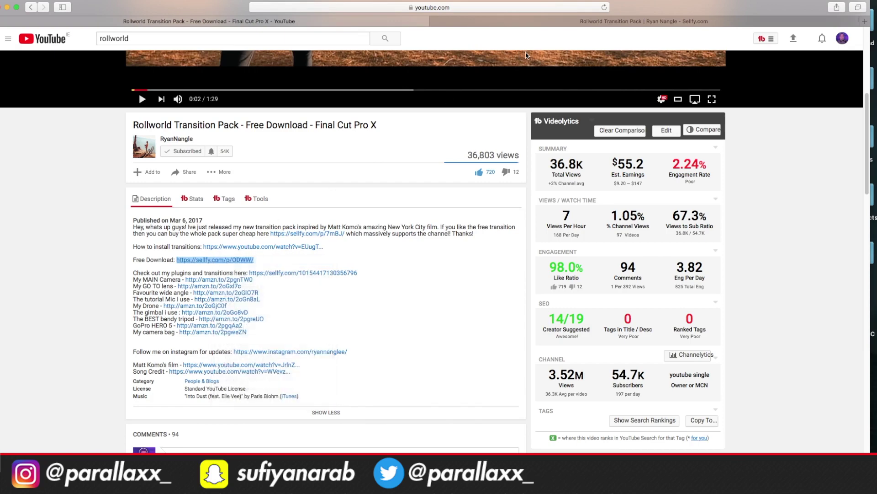
{"action": "left_click", "coordinate": [689, 23]}
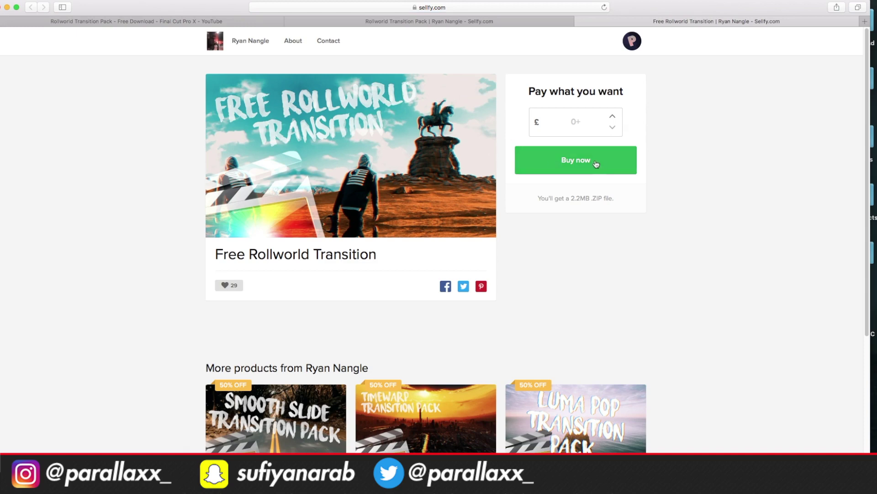
Check the Rollworld Transition Pack page, then go to RyanNangle's YouTube channel.
{"action": "left_click", "coordinate": [495, 21]}
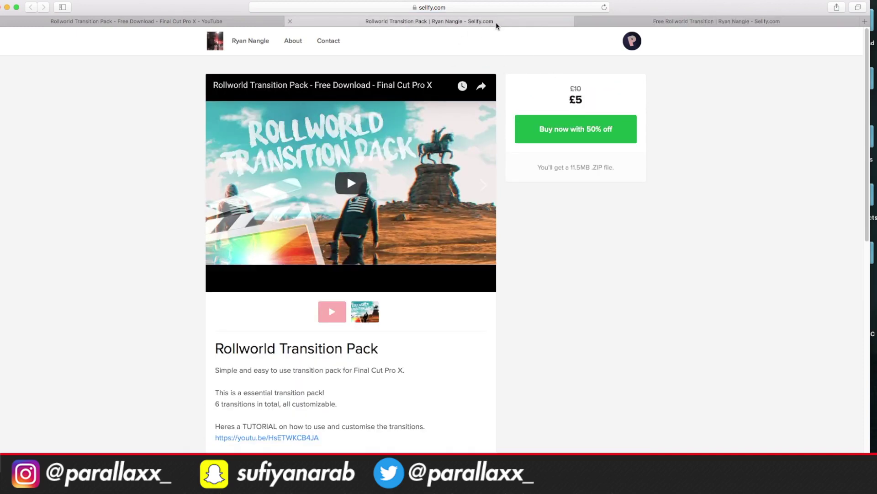
{"action": "left_click", "coordinate": [225, 23]}
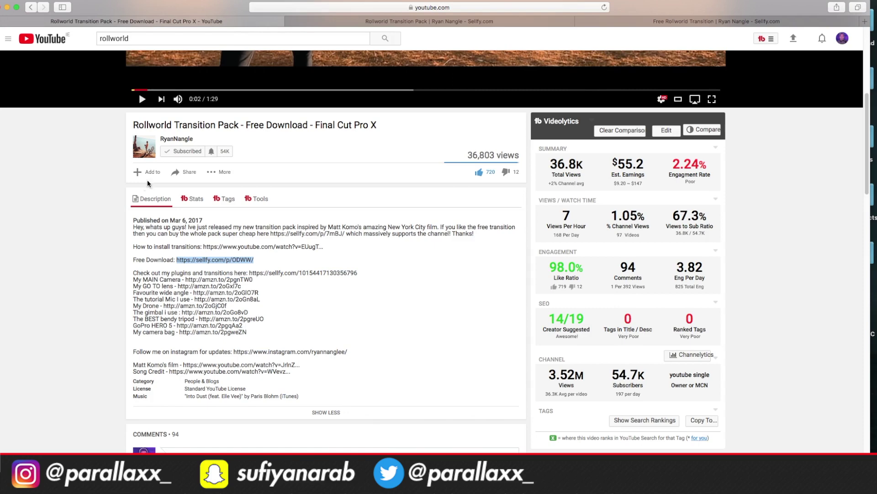
{"action": "left_click", "coordinate": [178, 140]}
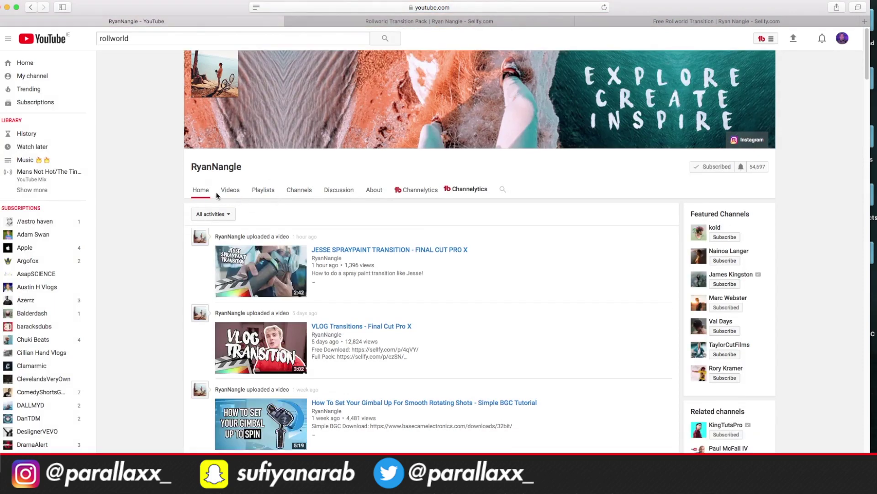
Show RyanNangle's uploaded videos, glancing at the Sellfy pack tab in between.
{"action": "left_click", "coordinate": [230, 190]}
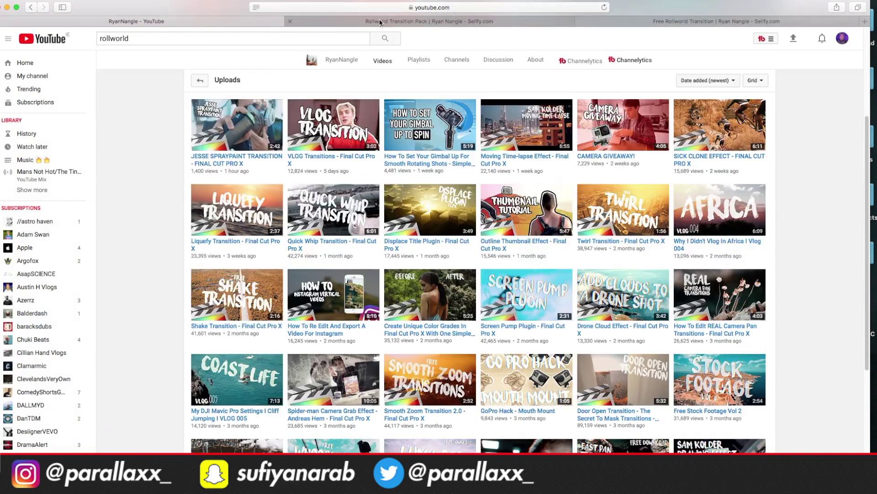
{"action": "left_click", "coordinate": [379, 22]}
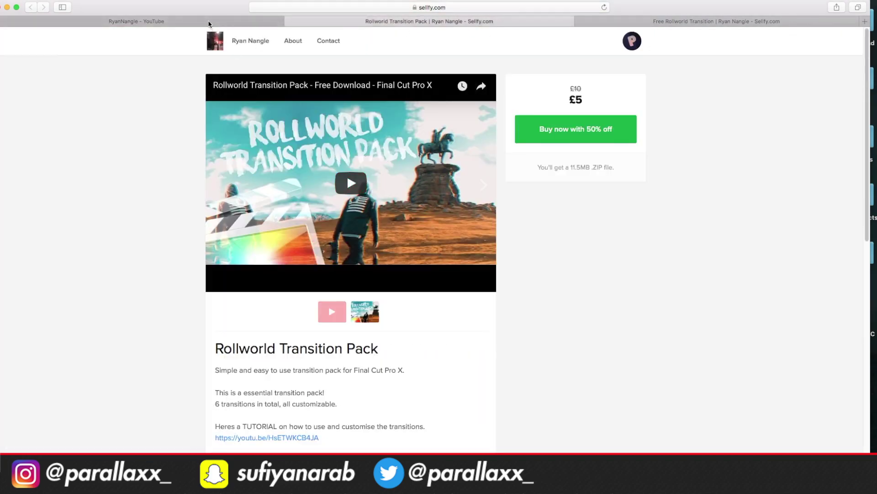
{"action": "left_click", "coordinate": [230, 21]}
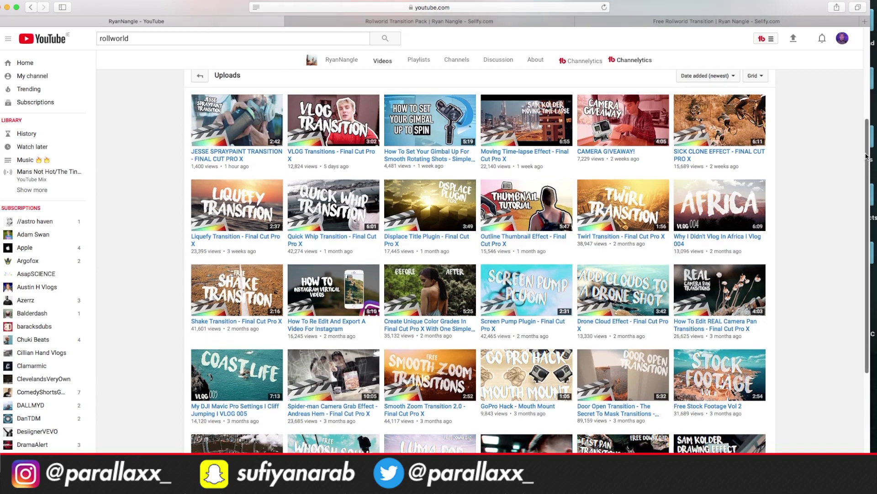
{"action": "left_click_drag", "start_coordinate": [867, 154], "coordinate": [861, 198]}
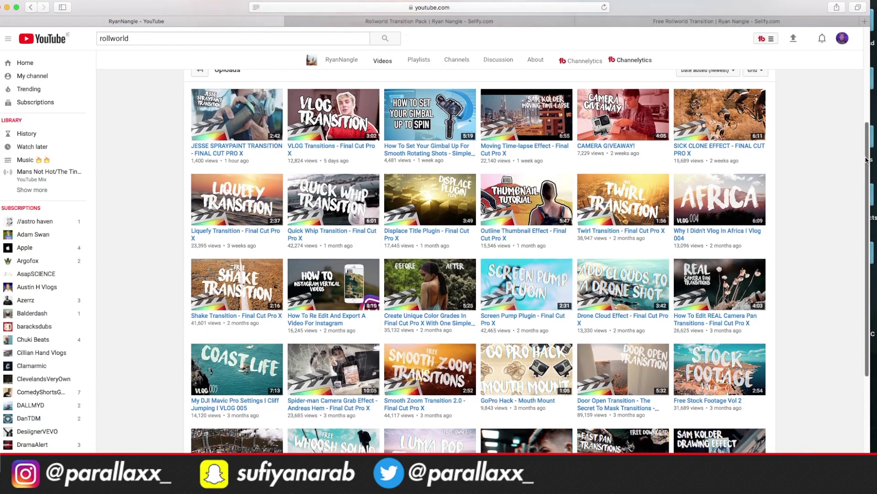
{"action": "scroll", "coordinate": [862, 198], "scroll_direction": "down", "scroll_amount": 3}
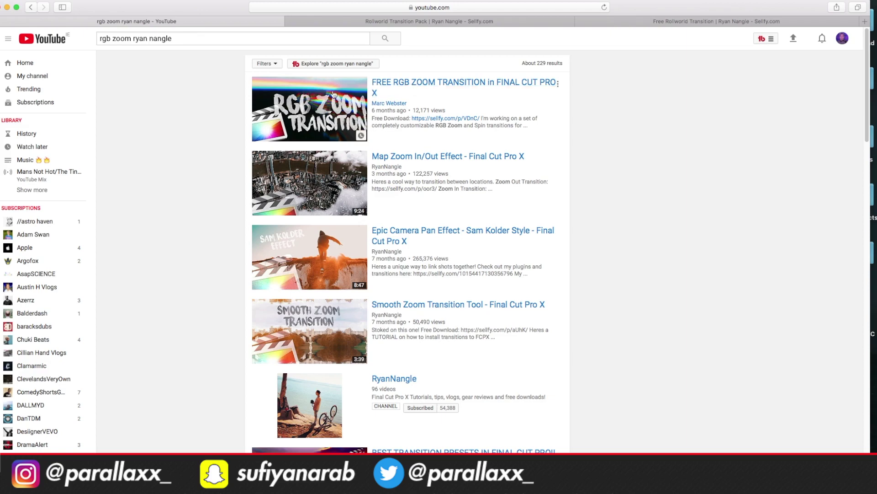
Open the 'FREE RGB ZOOM TRANSITION in FINAL CUT PRO X' video and expand its description.
{"action": "mouse_move", "coordinate": [310, 110]}
{"action": "left_click", "coordinate": [346, 109]}
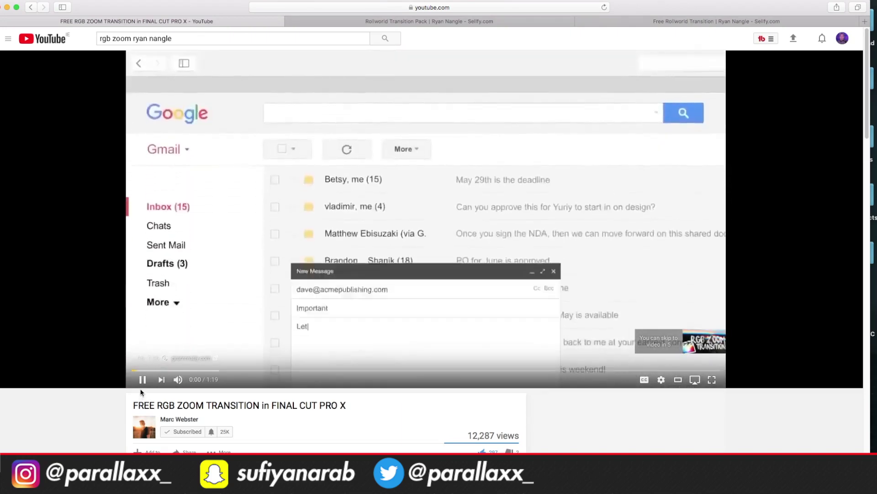
{"action": "scroll", "coordinate": [478, 117], "scroll_direction": "down", "scroll_amount": 10}
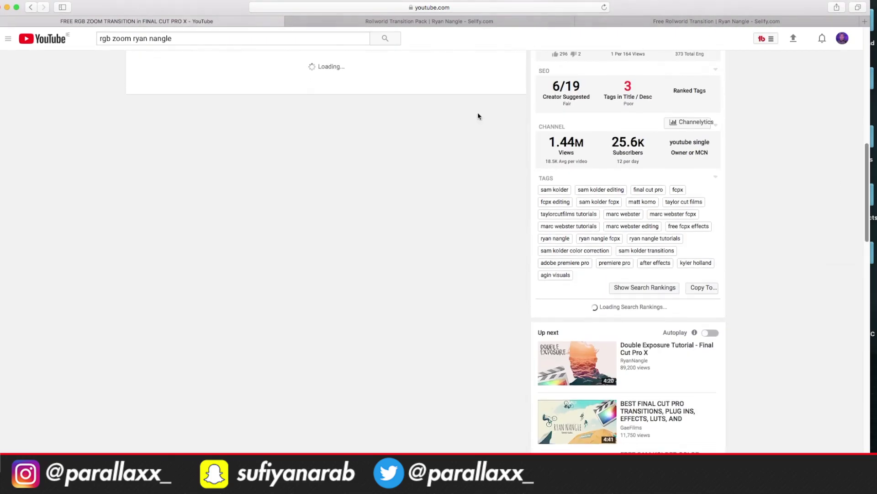
{"action": "scroll", "coordinate": [412, 90], "scroll_direction": "up", "scroll_amount": 1}
{"action": "left_click", "coordinate": [347, 67]}
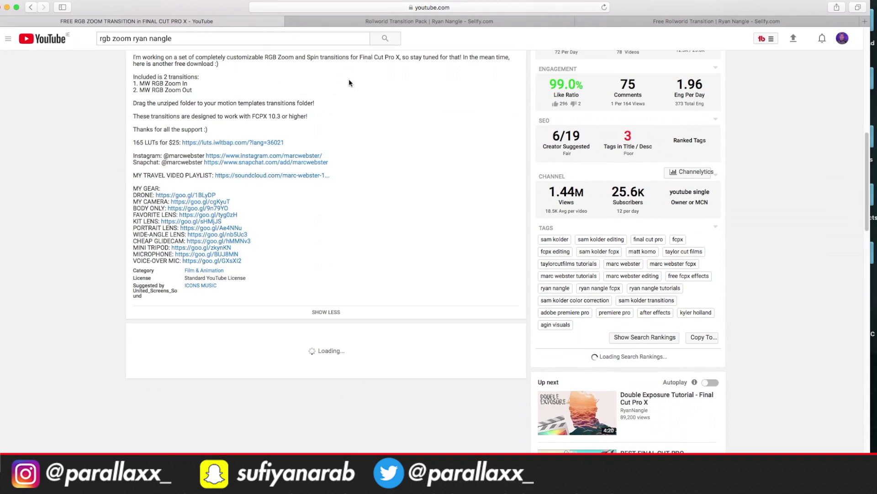
{"action": "scroll", "coordinate": [271, 136], "scroll_direction": "up", "scroll_amount": 5}
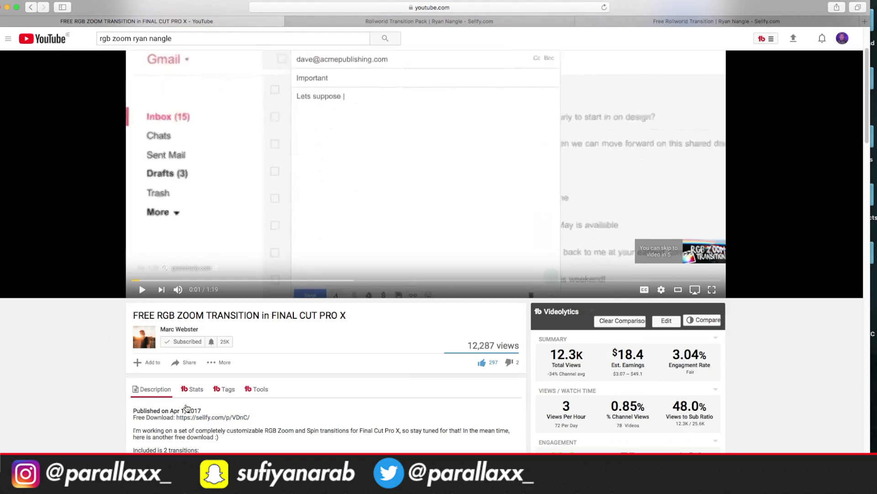
Close the YouTube video tab and maximize the Safari window.
{"action": "left_click", "coordinate": [315, 21]}
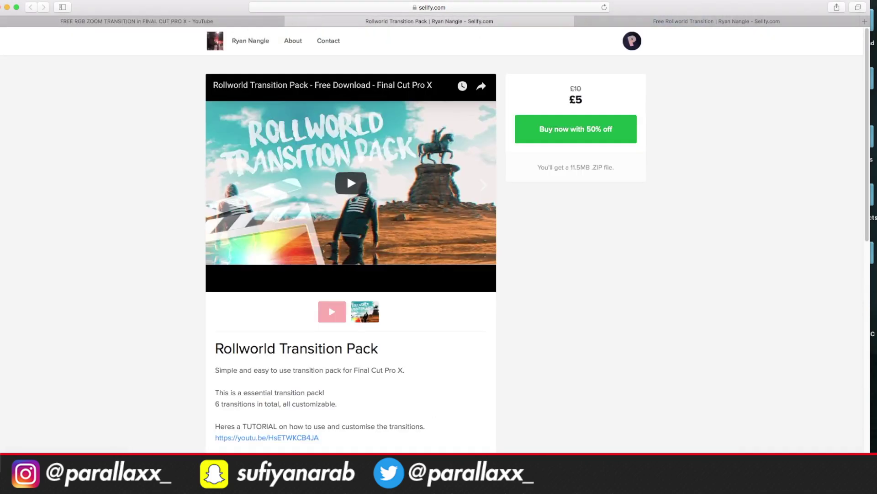
{"action": "left_click", "coordinate": [6, 21]}
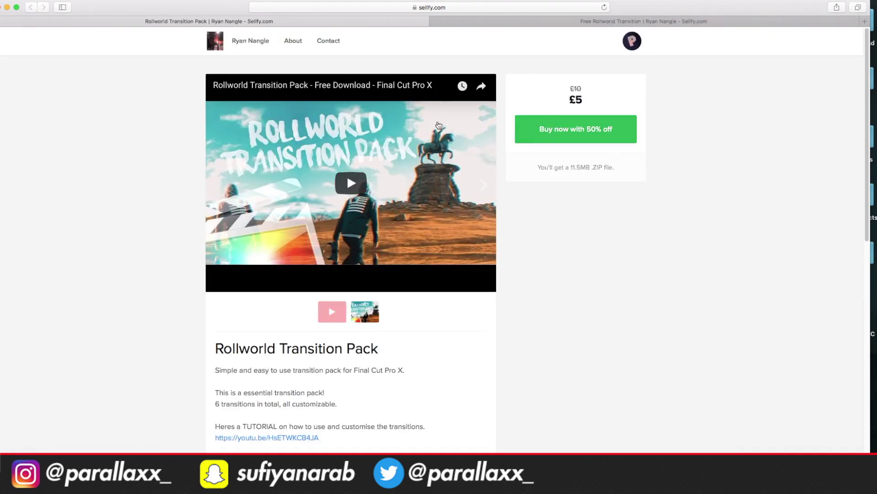
{"action": "double_click", "coordinate": [218, 9]}
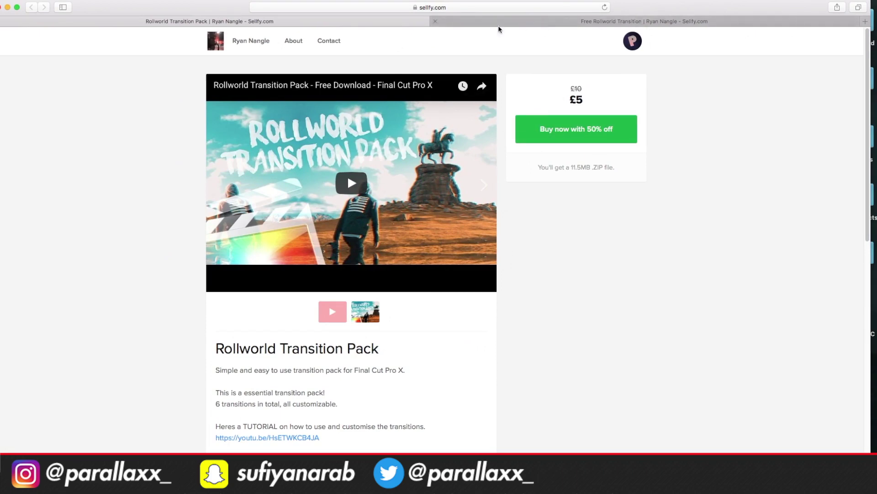
{"action": "mouse_move", "coordinate": [351, 182]}
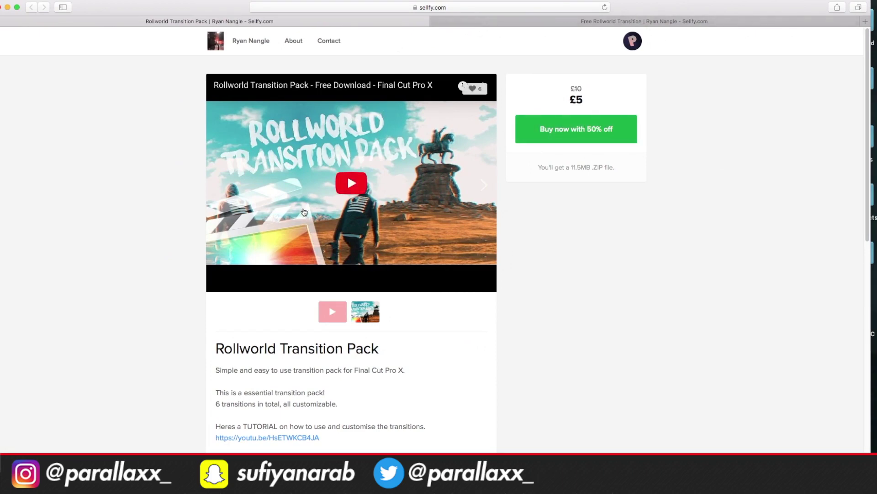
View the free Rollworld Transition page, then close the product tab and Safari.
{"action": "left_click", "coordinate": [535, 22]}
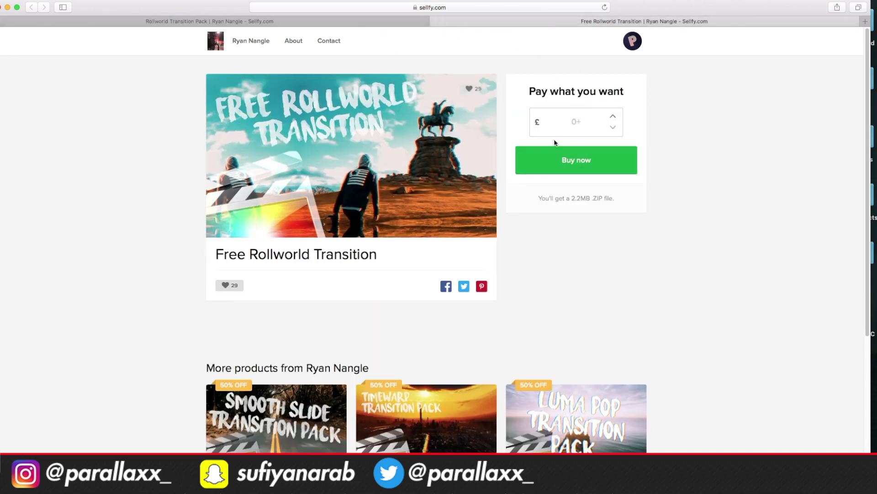
{"action": "left_click", "coordinate": [436, 21]}
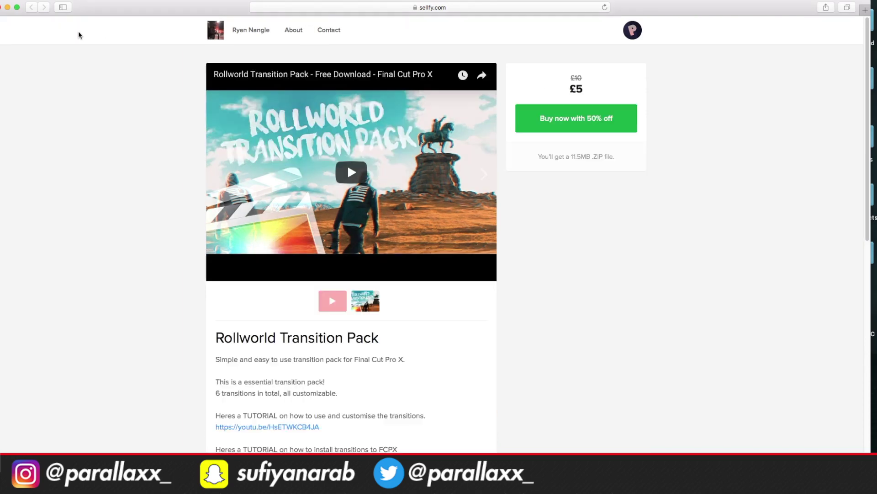
{"action": "left_click", "coordinate": [7, 7]}
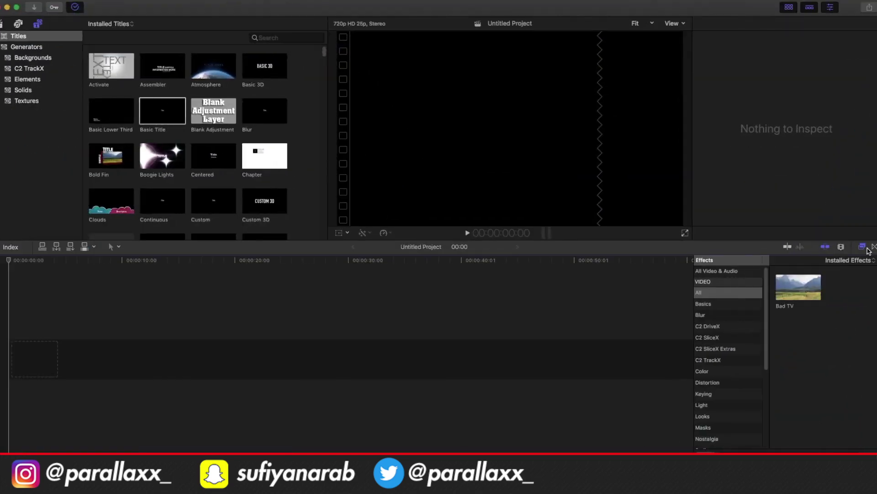
Show the Transitions browser with the RollWorld category selected.
{"action": "left_click", "coordinate": [865, 247]}
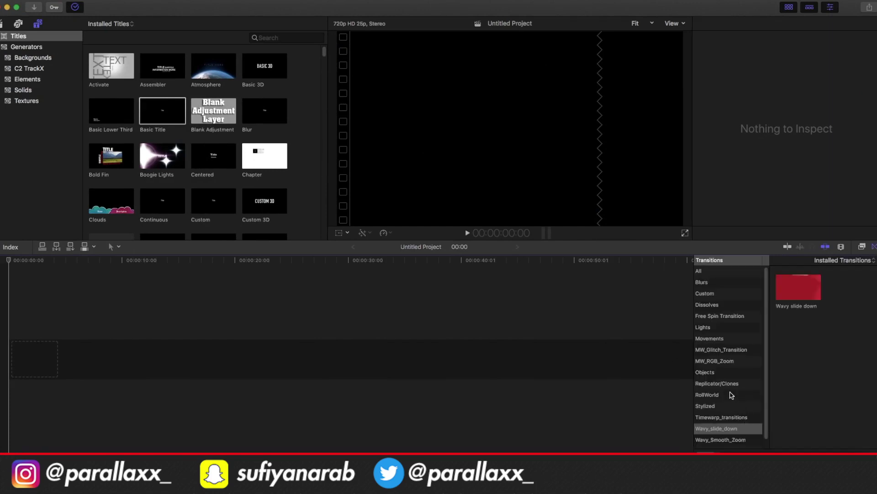
{"action": "scroll", "coordinate": [767, 349], "scroll_direction": "down", "scroll_amount": 1}
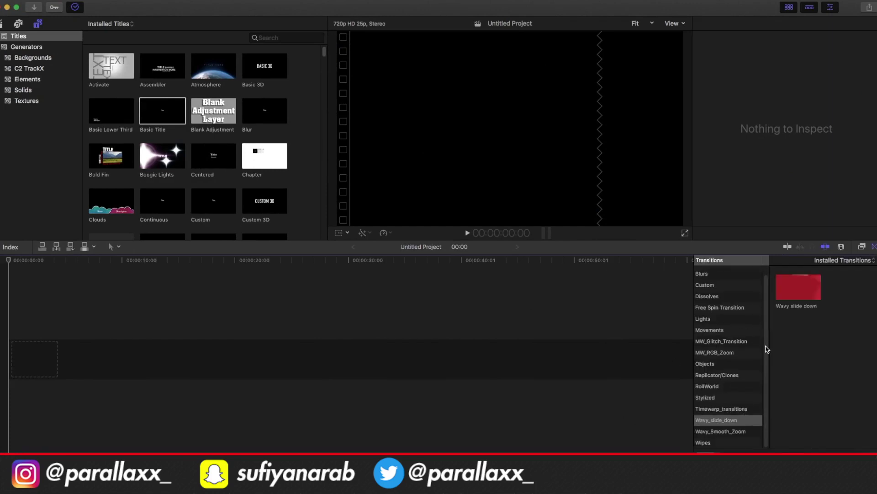
{"action": "scroll", "coordinate": [762, 328], "scroll_direction": "up", "scroll_amount": 1}
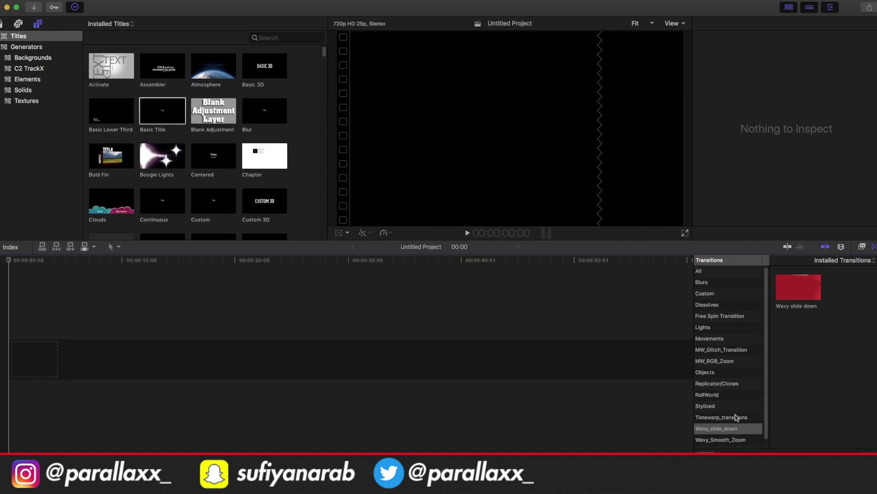
{"action": "left_click", "coordinate": [730, 396]}
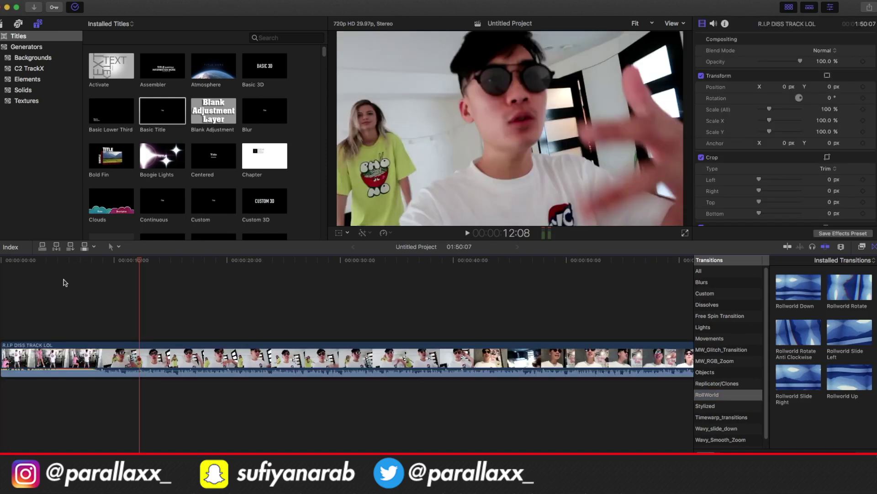
{"action": "scroll", "coordinate": [153, 301], "scroll_direction": "left", "scroll_amount": 2}
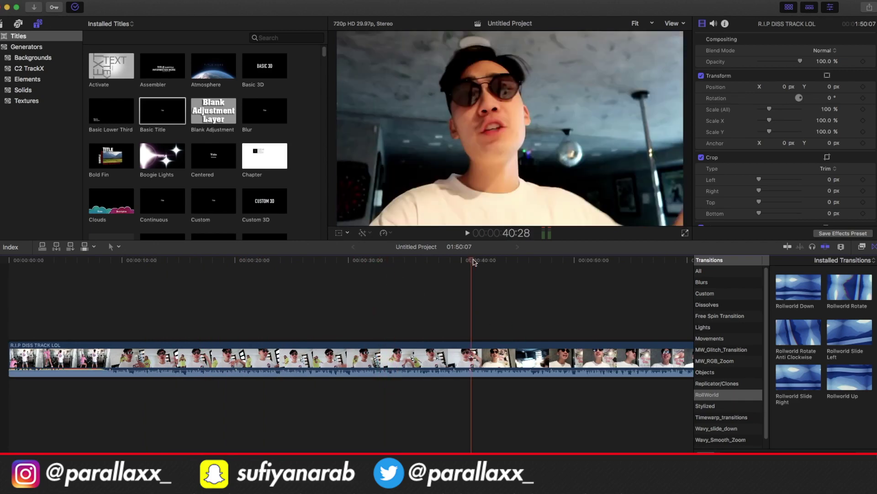
{"action": "scroll", "coordinate": [549, 319], "scroll_direction": "right", "scroll_amount": 3}
{"action": "scroll", "coordinate": [550, 318], "scroll_direction": "right", "scroll_amount": 5}
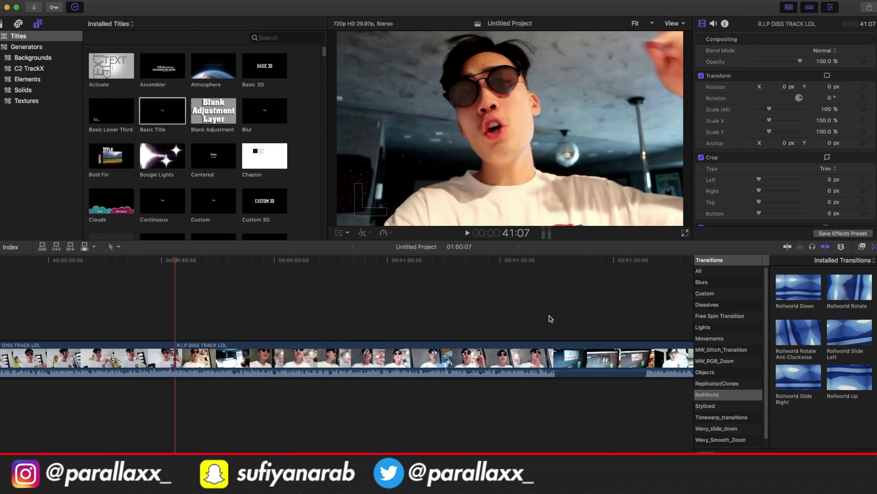
{"action": "scroll", "coordinate": [544, 314], "scroll_direction": "right", "scroll_amount": 2}
{"action": "scroll", "coordinate": [563, 300], "scroll_direction": "right", "scroll_amount": 3}
{"action": "scroll", "coordinate": [512, 272], "scroll_direction": "right", "scroll_amount": 2}
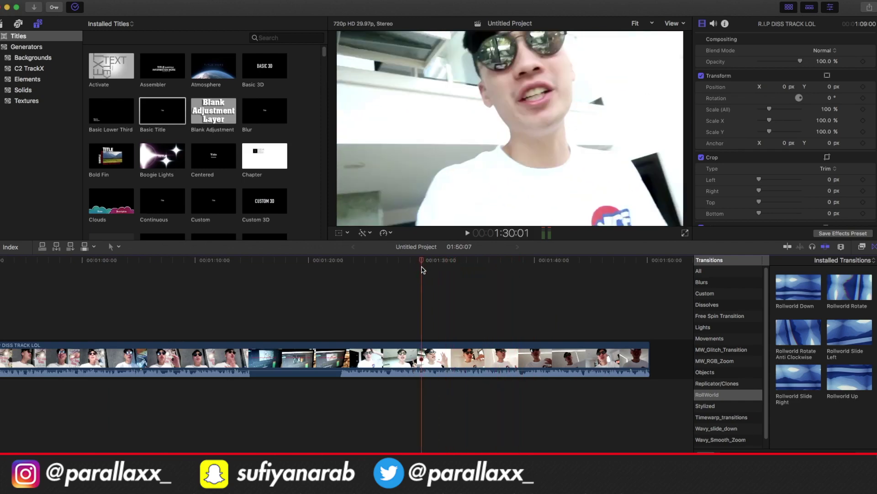
Blade the vlog clip at the playhead and delete the unwanted piece.
{"action": "key", "text": "super+b"}
{"action": "left_click", "coordinate": [388, 351]}
{"action": "key", "text": "Delete"}
{"action": "key", "text": "super+minus"}
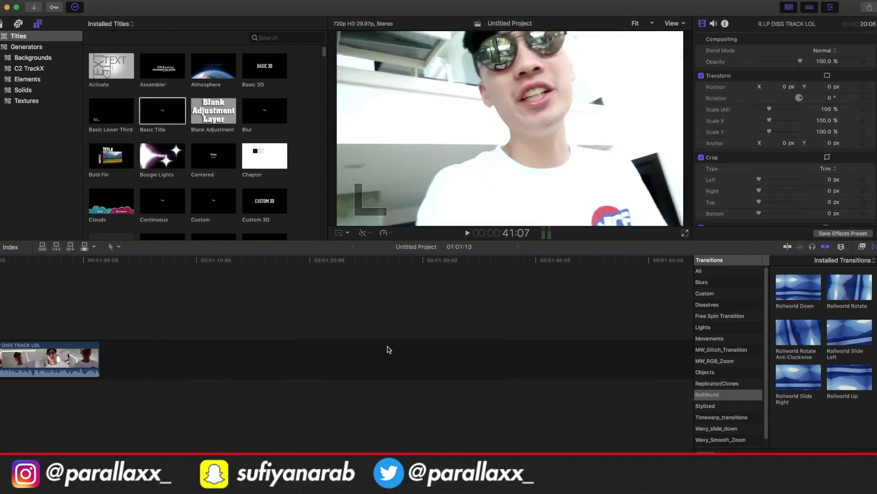
{"action": "key", "text": "super+equal"}
{"action": "key", "text": "super+equal"}
{"action": "key", "text": "super+equal"}
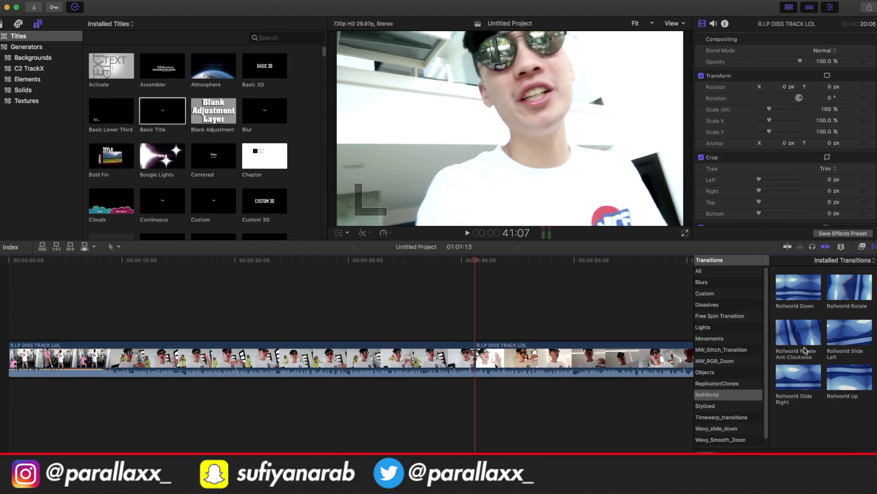
Add a Rollworld Rotate transition at the cut and play it back.
{"action": "left_click", "coordinate": [792, 342]}
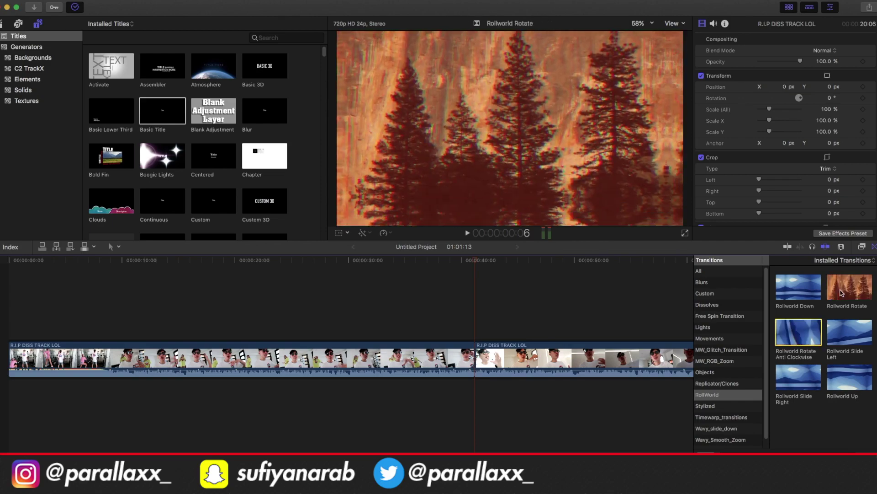
{"action": "mouse_move", "coordinate": [854, 293]}
{"action": "left_mouse_down"}
{"action": "mouse_move", "coordinate": [475, 358]}
{"action": "mouse_move", "coordinate": [488, 353]}
{"action": "left_mouse_up"}
{"action": "left_click", "coordinate": [451, 327]}
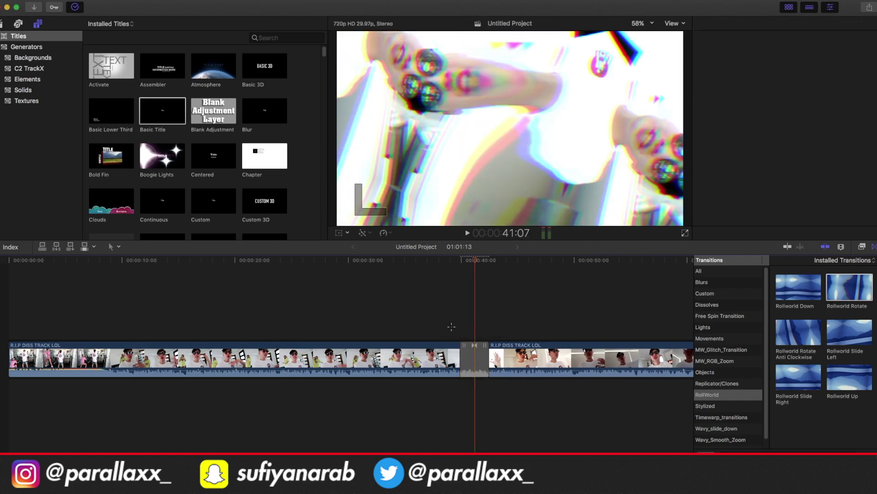
{"action": "key", "text": "cmd+4"}
{"action": "key", "text": "space"}
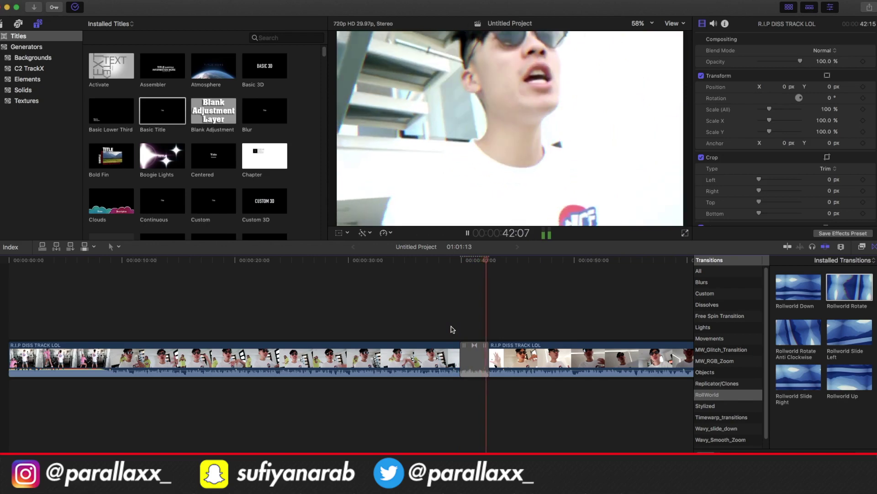
{"action": "key", "text": "space"}
Lengthen then shorten the Rollworld Rotate transition, replaying each time, then delete it.
{"action": "left_click_drag", "start_coordinate": [488, 355], "coordinate": [499, 356]}
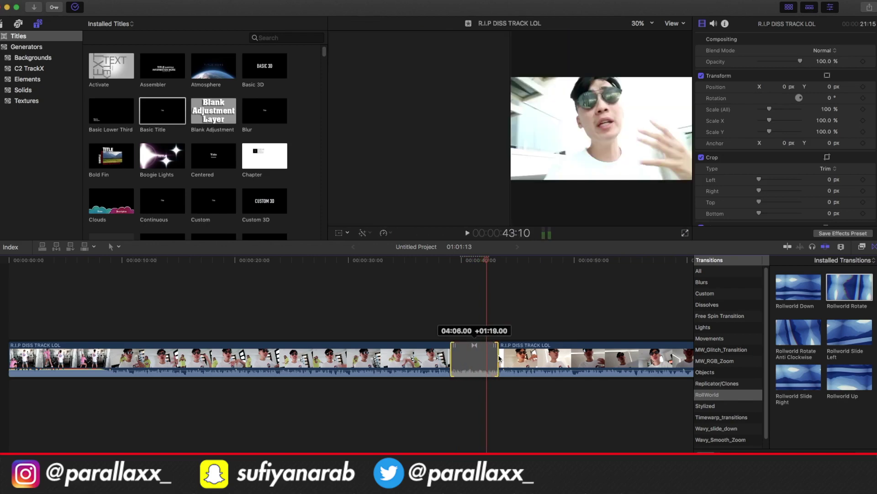
{"action": "left_click", "coordinate": [452, 338]}
{"action": "key", "text": "space"}
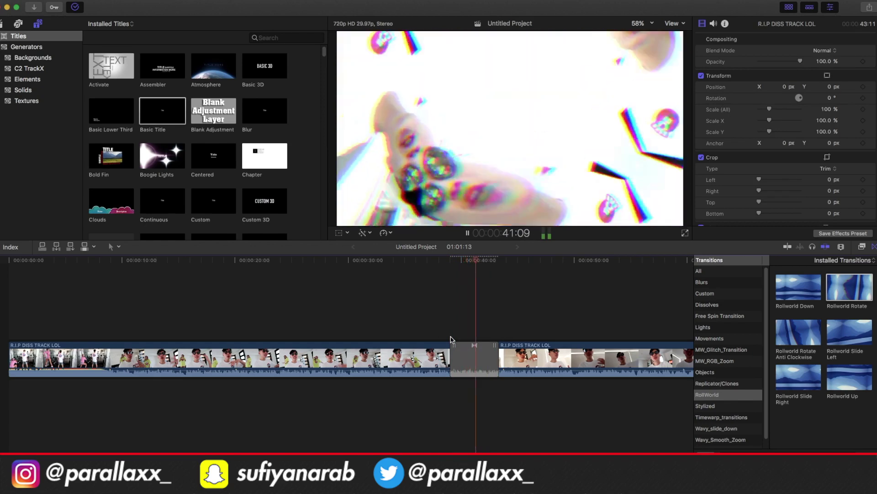
{"action": "key", "text": "space"}
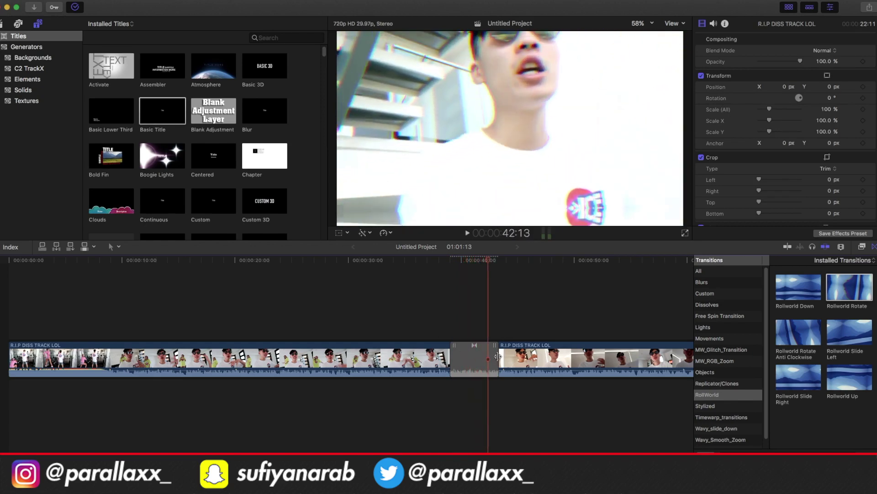
{"action": "left_click_drag", "start_coordinate": [496, 356], "coordinate": [482, 356]}
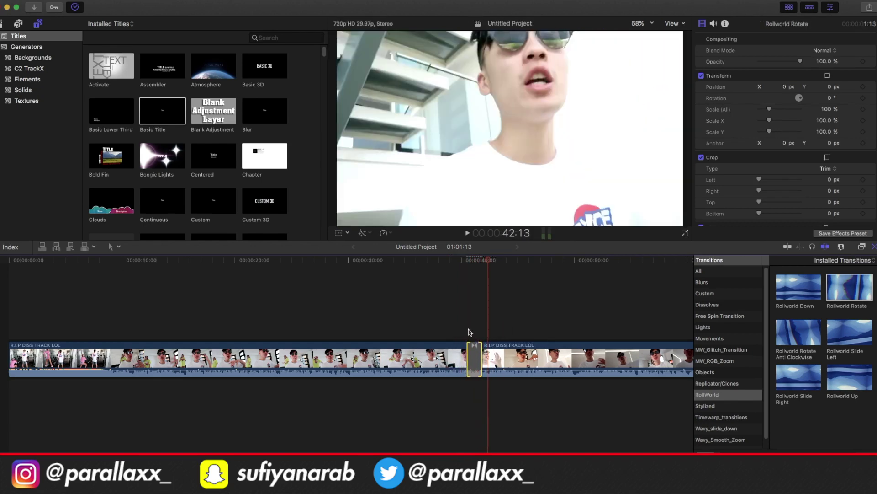
{"action": "left_click", "coordinate": [468, 332]}
{"action": "key", "text": "space"}
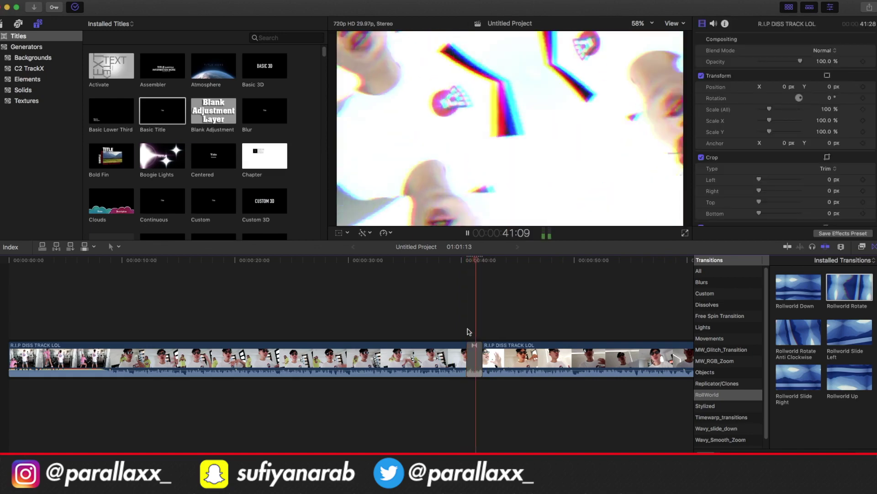
{"action": "key", "text": "space"}
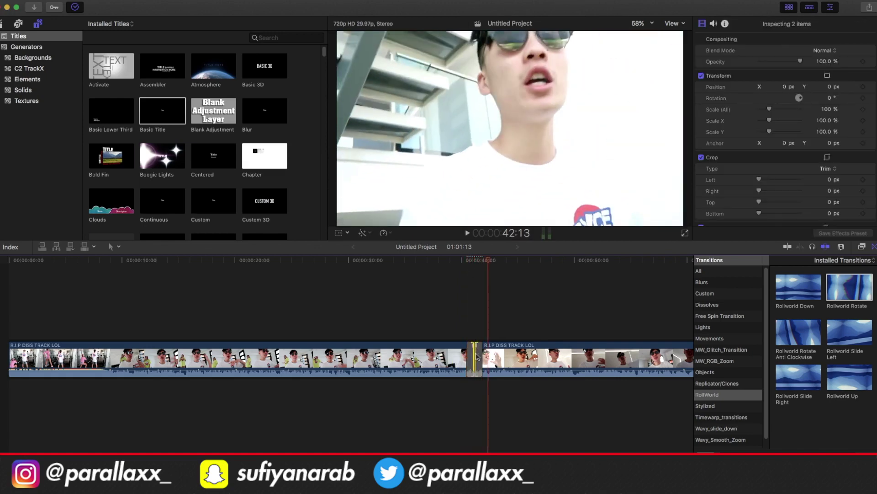
{"action": "left_click", "coordinate": [475, 344]}
{"action": "key", "text": "Delete"}
Try Rollworld Rotate Anti Clockwise at the cut, resize and replay it, then delete it.
{"action": "left_click", "coordinate": [797, 335]}
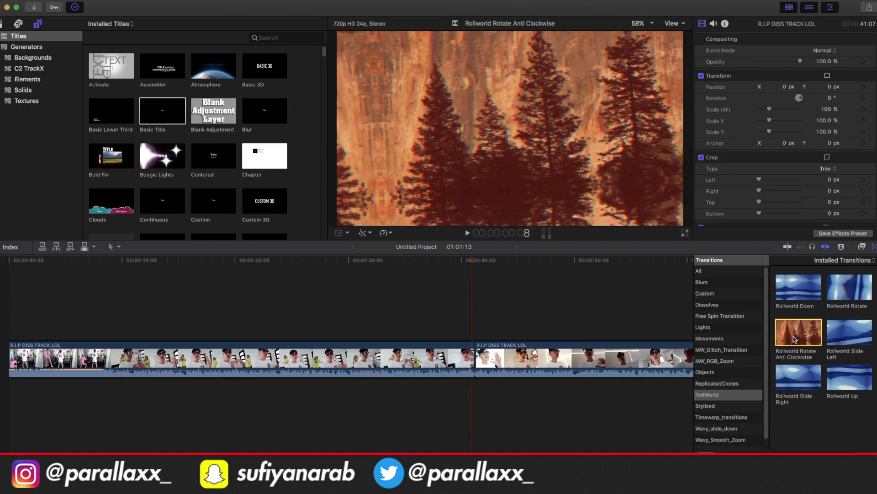
{"action": "mouse_move", "coordinate": [797, 335]}
{"action": "left_mouse_down"}
{"action": "mouse_move", "coordinate": [484, 363]}
{"action": "mouse_move", "coordinate": [480, 357]}
{"action": "left_mouse_up"}
{"action": "left_click", "coordinate": [467, 332]}
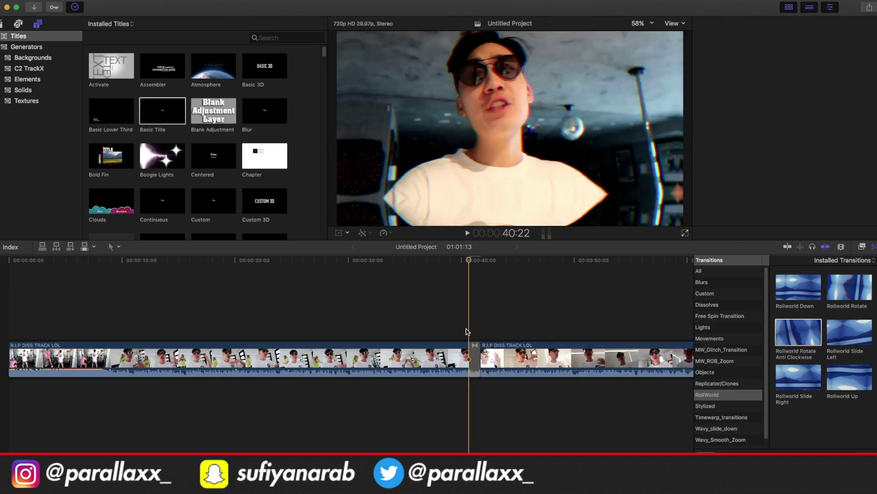
{"action": "key", "text": "space"}
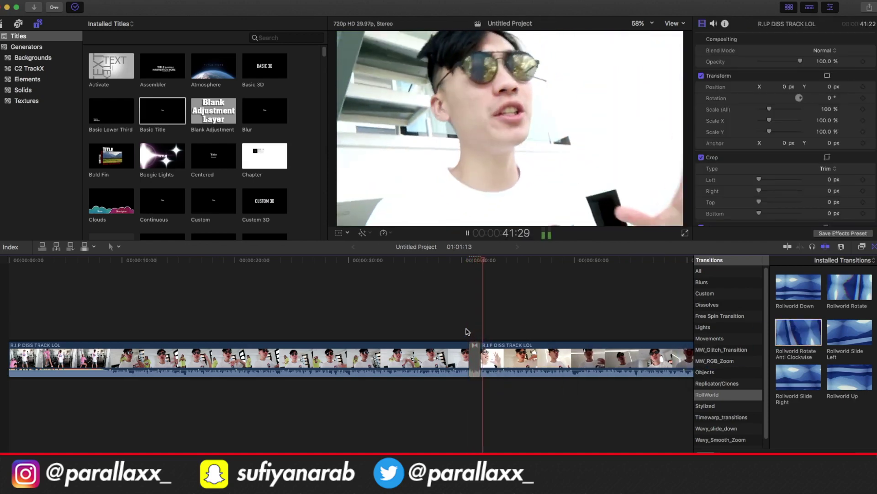
{"action": "left_click_drag", "start_coordinate": [481, 352], "coordinate": [473, 352]}
{"action": "left_click", "coordinate": [457, 334]}
{"action": "key", "text": "space"}
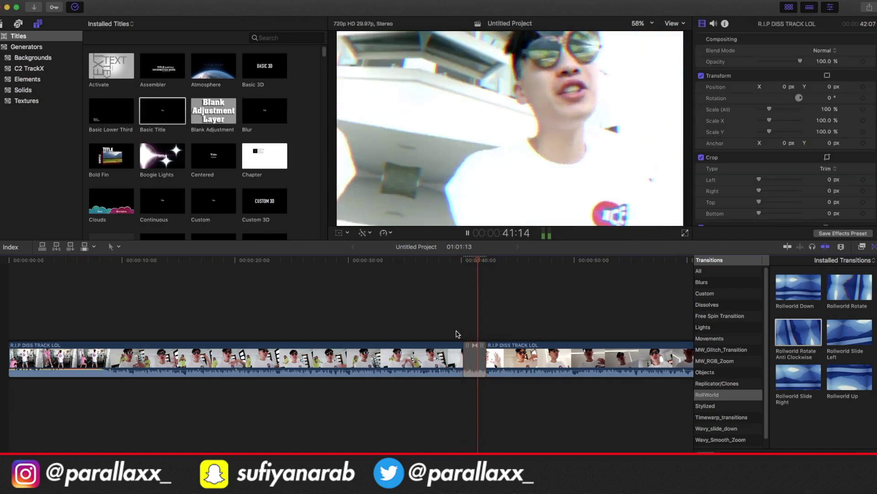
{"action": "key", "text": "space"}
{"action": "left_click", "coordinate": [478, 356]}
{"action": "key", "text": "Delete"}
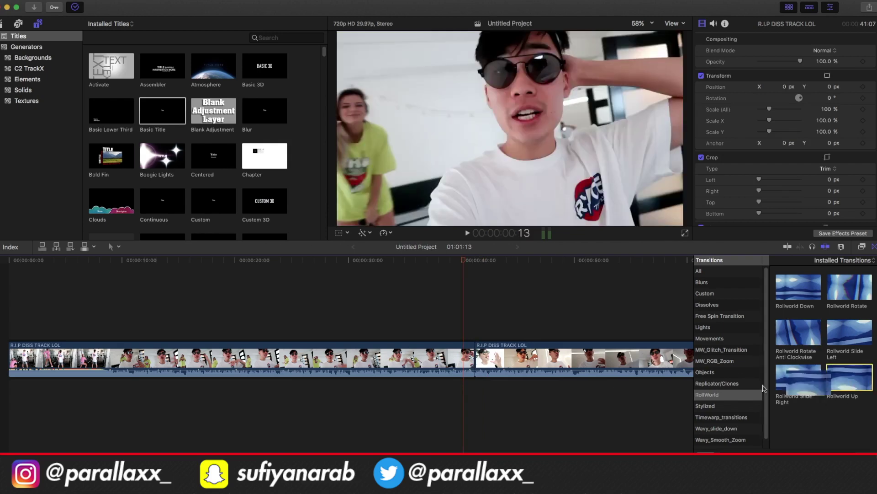
Add Rollworld Up at the cut, play it, then delete it.
{"action": "left_click_drag", "start_coordinate": [850, 377], "coordinate": [504, 361]}
{"action": "left_click", "coordinate": [470, 334]}
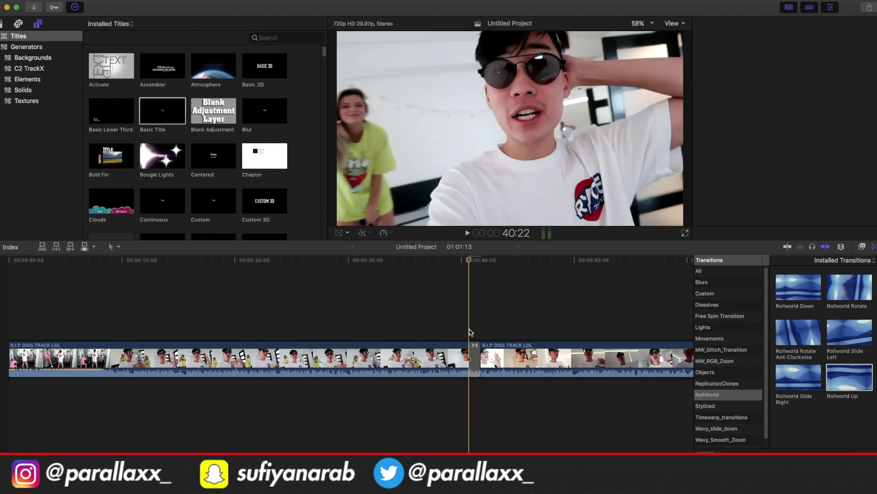
{"action": "key", "text": "space"}
{"action": "key", "text": "space"}
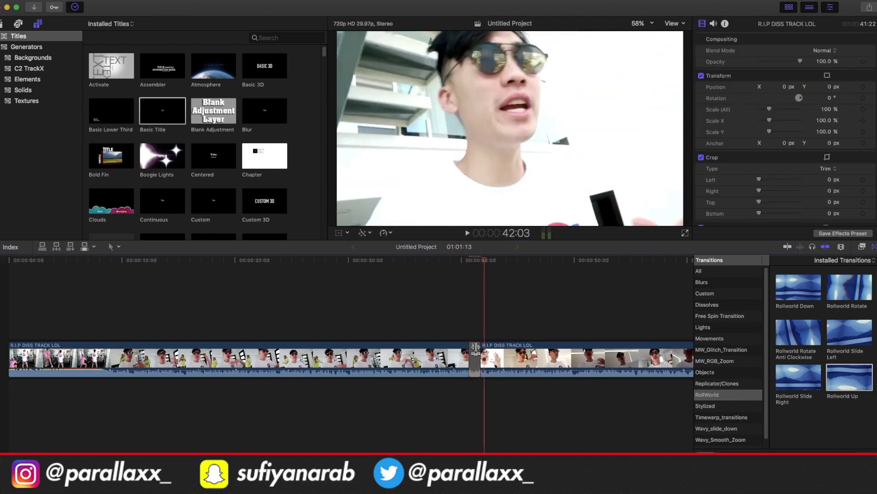
{"action": "left_click", "coordinate": [477, 355]}
{"action": "key", "text": "Delete"}
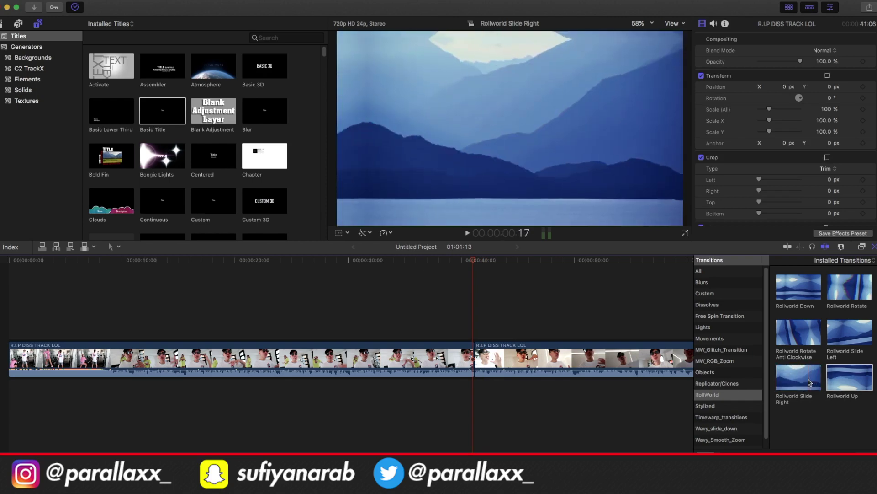
Add Rollworld Slide Right at the cut and play through it.
{"action": "left_click_drag", "start_coordinate": [806, 382], "coordinate": [478, 357]}
{"action": "left_click", "coordinate": [461, 326]}
{"action": "key", "text": "space"}
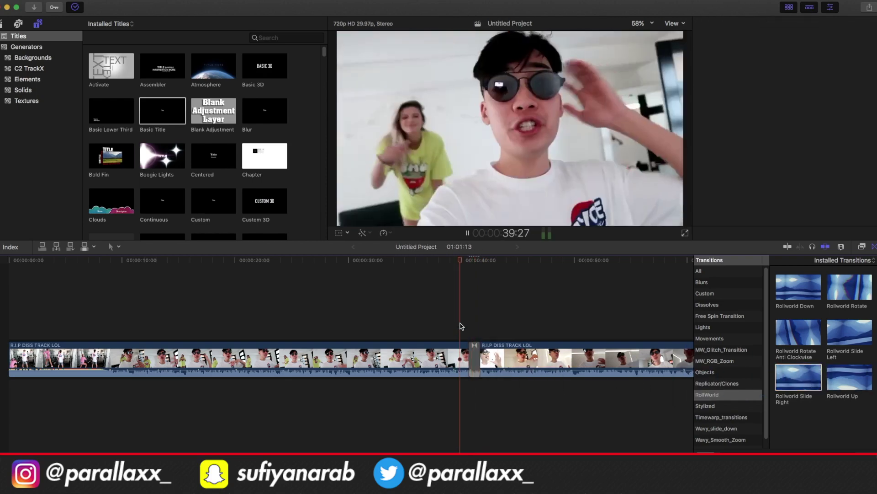
{"action": "key", "text": "space"}
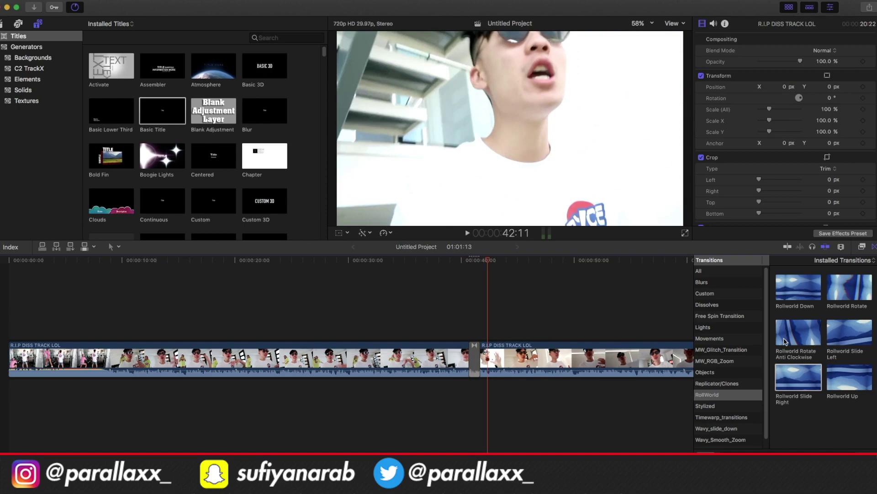
Put Rollworld Up back at the cut and play it.
{"action": "left_click_drag", "start_coordinate": [834, 380], "coordinate": [471, 356]}
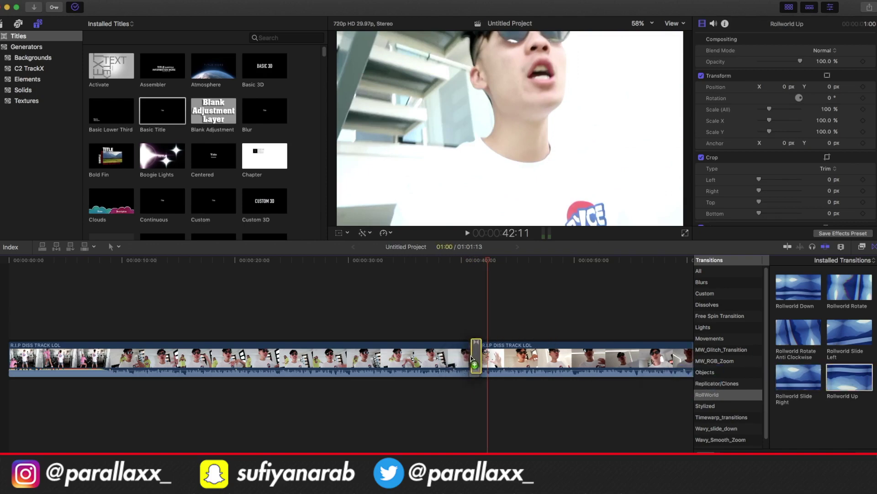
{"action": "left_click", "coordinate": [468, 336]}
{"action": "key", "text": "space"}
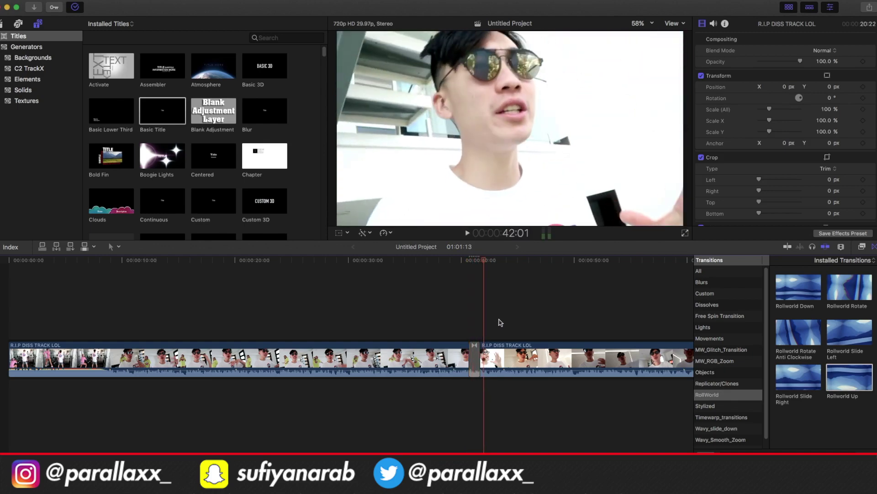
{"action": "scroll", "coordinate": [767, 384], "scroll_direction": "down", "scroll_amount": 1}
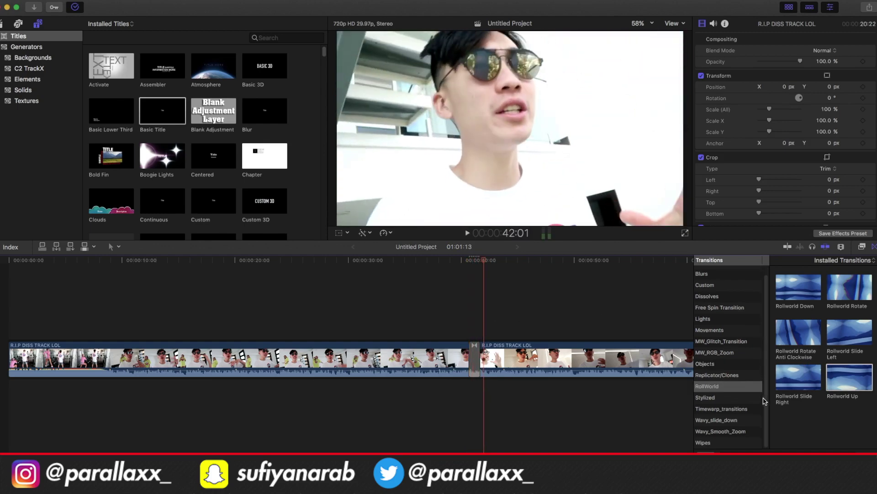
Add Time warp from the Timewarp_transitions category at the cut and play it.
{"action": "left_click", "coordinate": [726, 410]}
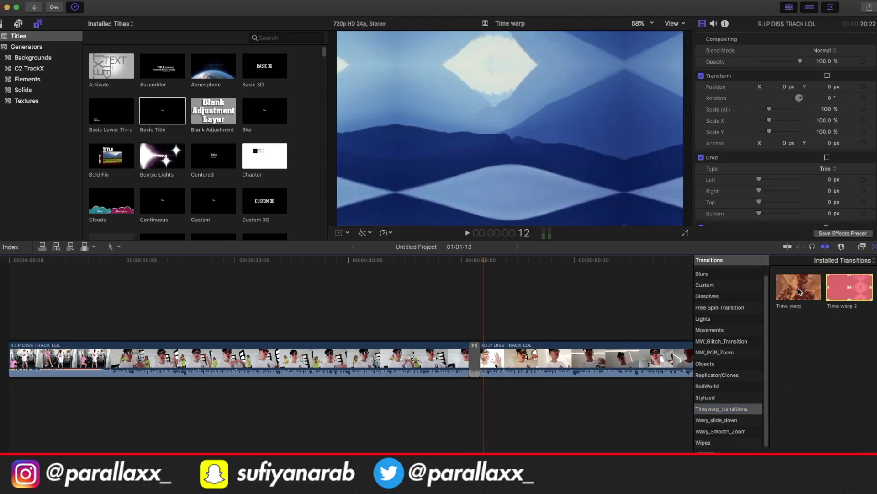
{"action": "left_click_drag", "start_coordinate": [799, 289], "coordinate": [474, 357]}
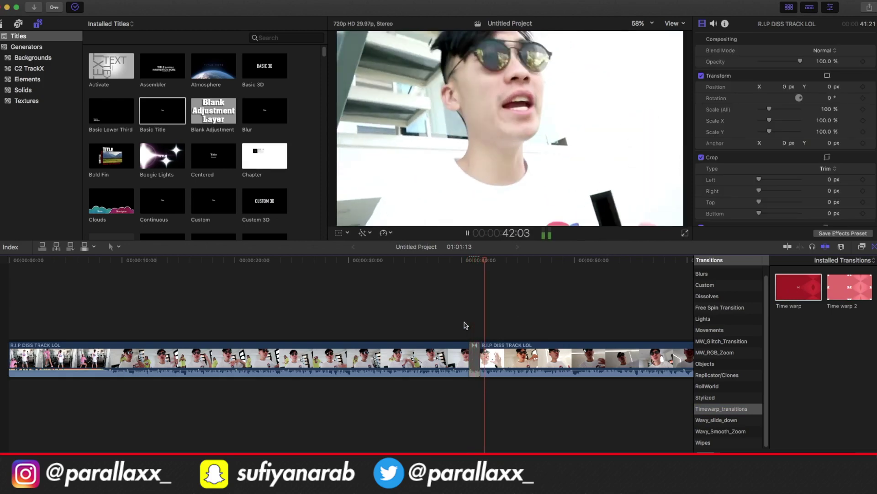
{"action": "key", "text": "space"}
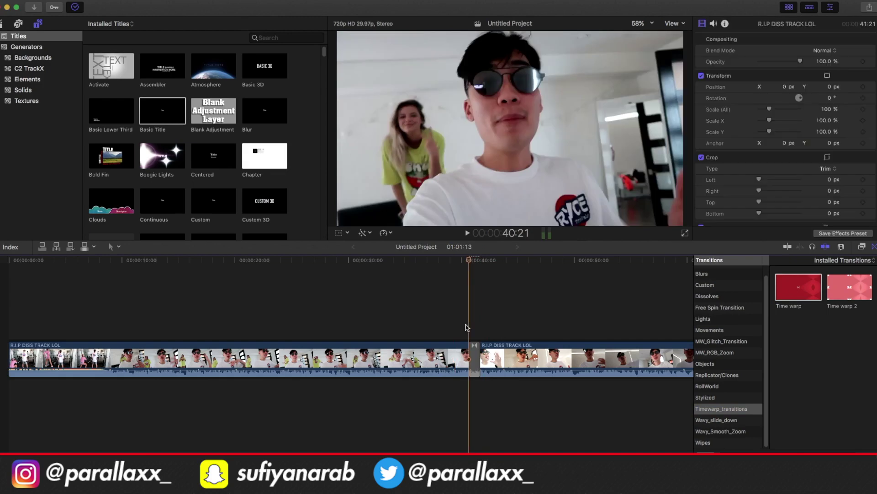
Apply Time warp 2, play and scrub across the cut, then delete it.
{"action": "left_click", "coordinate": [473, 354]}
{"action": "left_click_drag", "start_coordinate": [850, 287], "coordinate": [496, 366]}
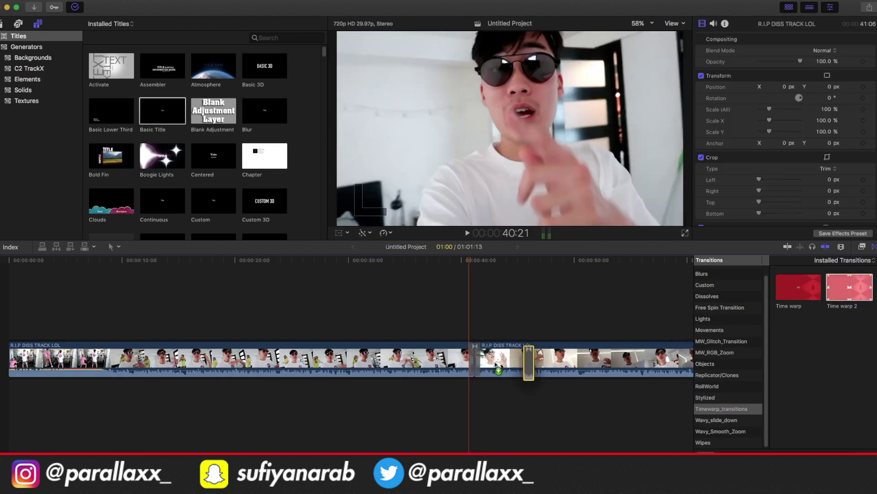
{"action": "left_click", "coordinate": [463, 330]}
{"action": "key", "text": "space"}
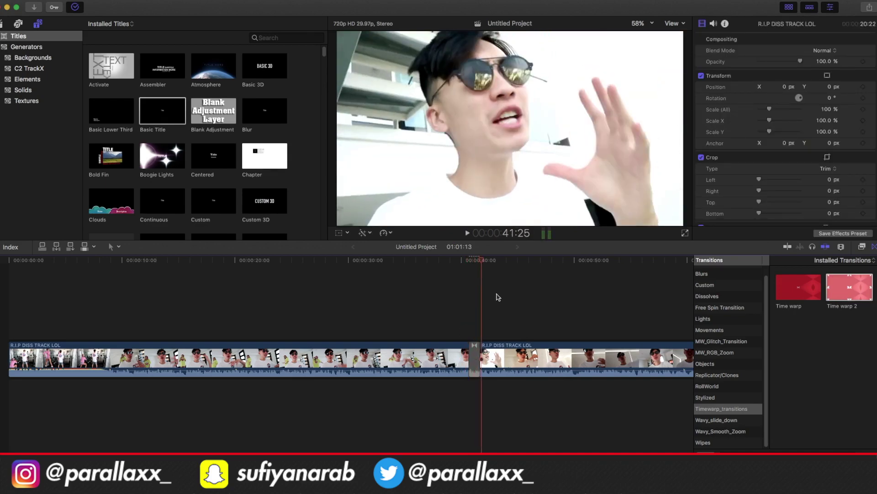
{"action": "left_click_drag", "start_coordinate": [481, 264], "coordinate": [477, 263]}
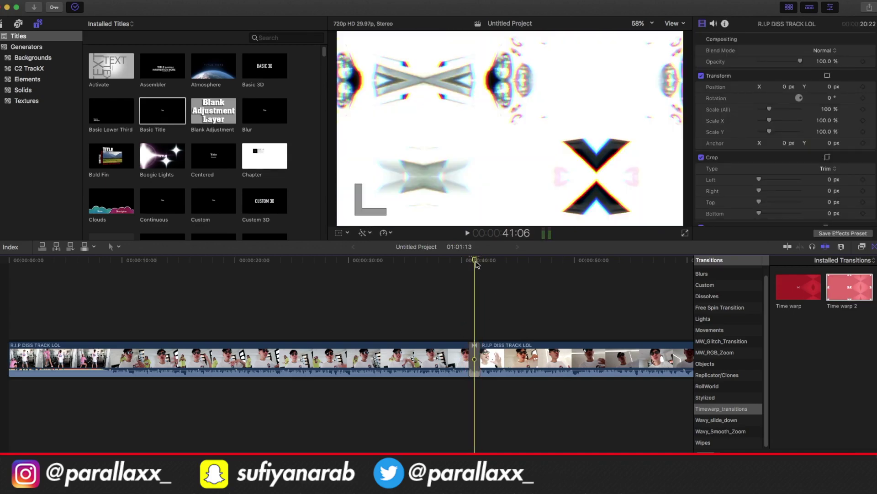
{"action": "left_click_drag", "start_coordinate": [476, 264], "coordinate": [529, 300]}
{"action": "left_click", "coordinate": [471, 358]}
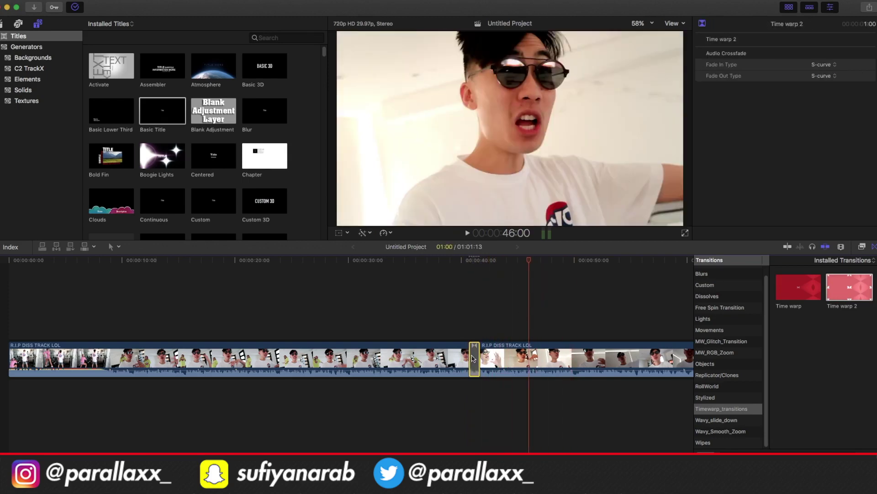
{"action": "key", "text": "Delete"}
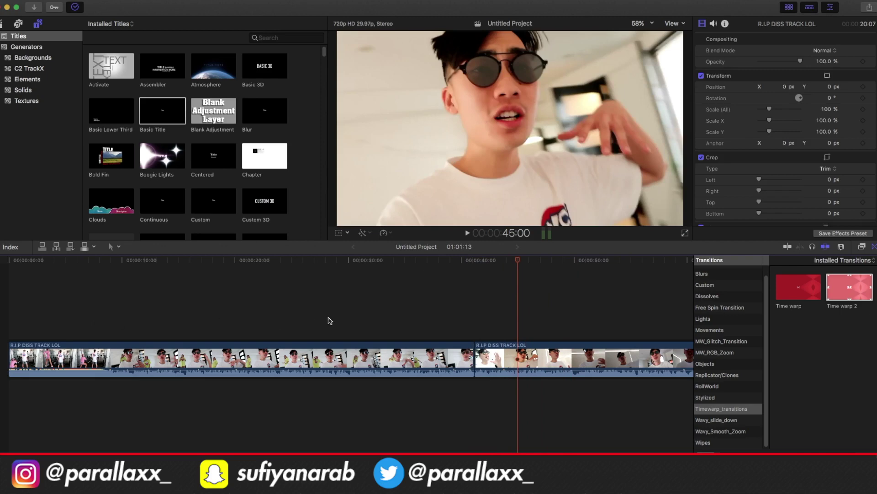
Browse the Wavy_Smooth_Zoom, Wipes and MW_RGB_Zoom categories, ending on Wavy slide down.
{"action": "left_click", "coordinate": [108, 300]}
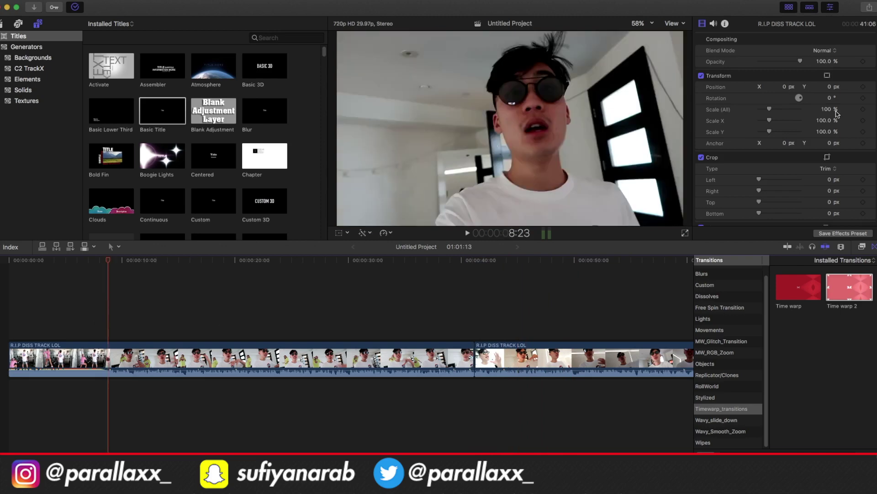
{"action": "left_click", "coordinate": [741, 422]}
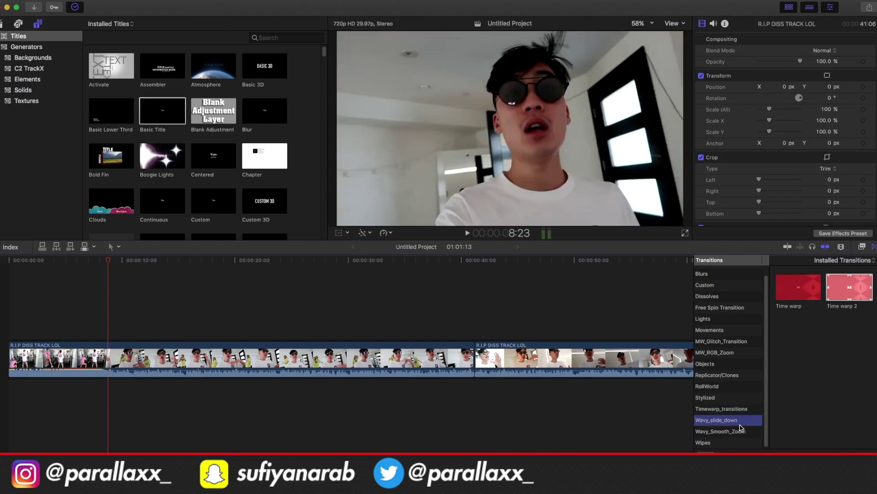
{"action": "left_click", "coordinate": [717, 435]}
{"action": "left_click", "coordinate": [717, 442]}
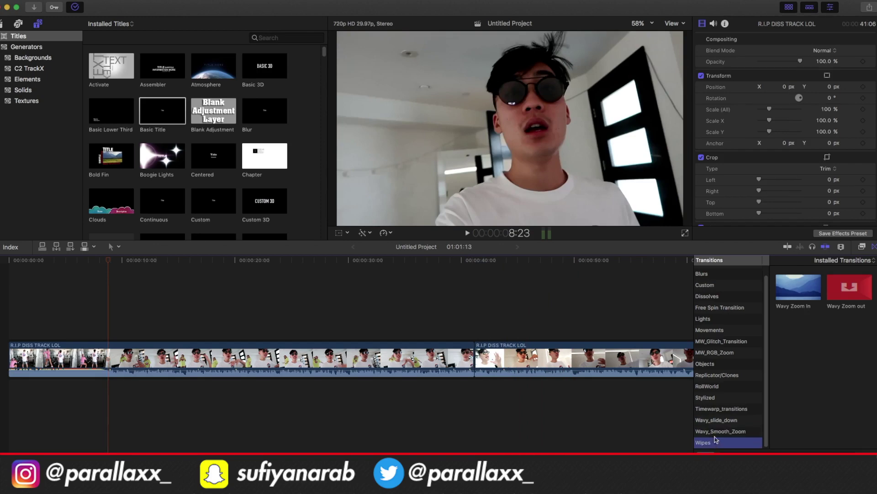
{"action": "left_click", "coordinate": [724, 419]}
{"action": "left_click", "coordinate": [720, 341]}
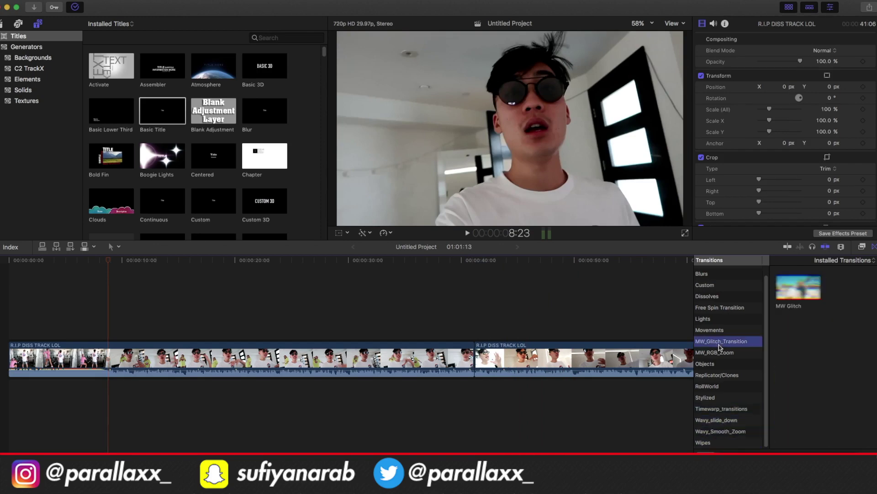
{"action": "scroll", "coordinate": [721, 332], "scroll_direction": "up", "scroll_amount": 1}
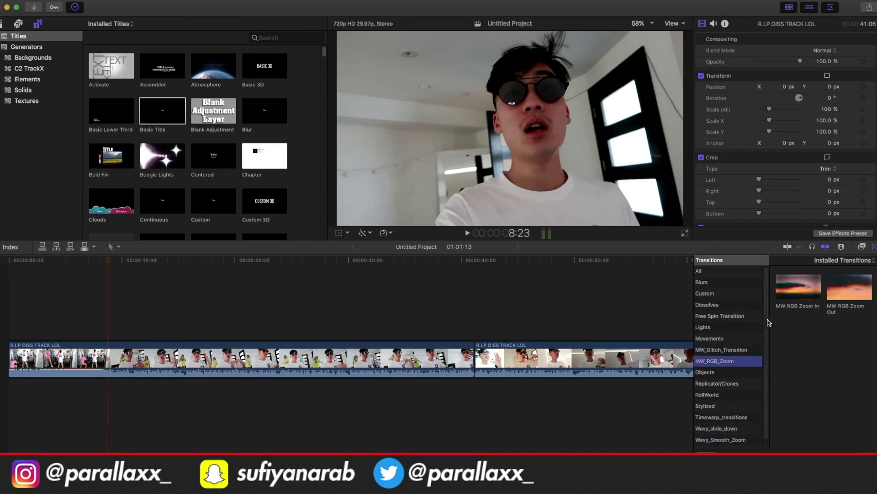
{"action": "scroll", "coordinate": [766, 322], "scroll_direction": "down", "scroll_amount": 1}
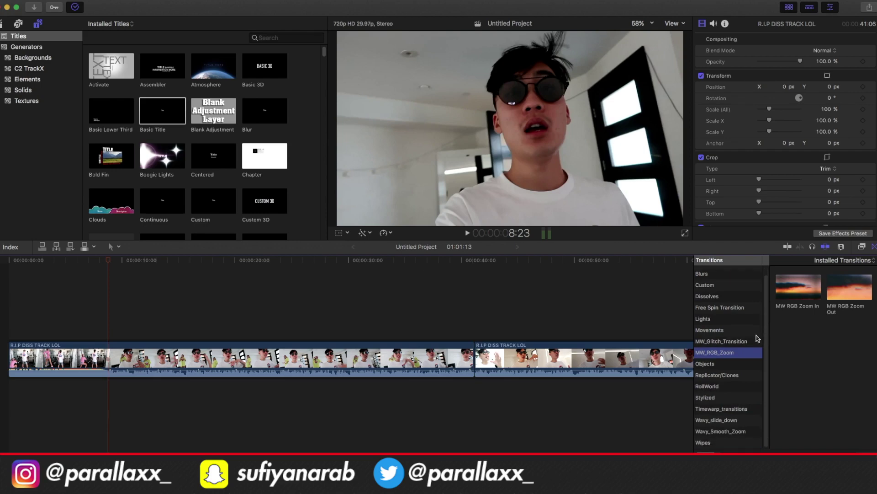
{"action": "left_click", "coordinate": [713, 419]}
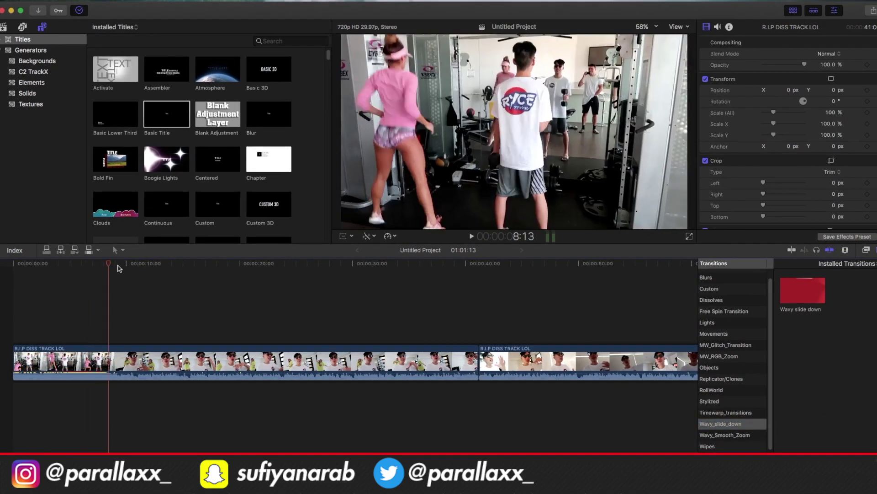
{"action": "left_click_drag", "start_coordinate": [105, 275], "coordinate": [257, 280]}
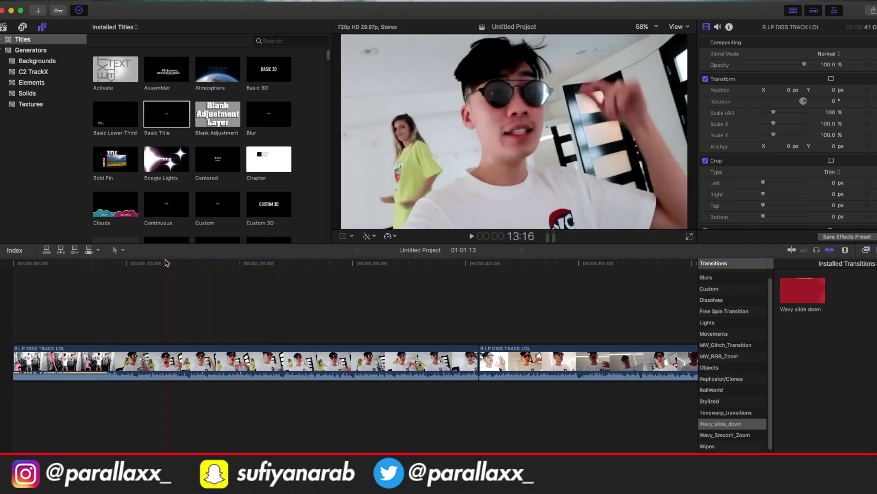
{"action": "left_click_drag", "start_coordinate": [255, 268], "coordinate": [136, 260]}
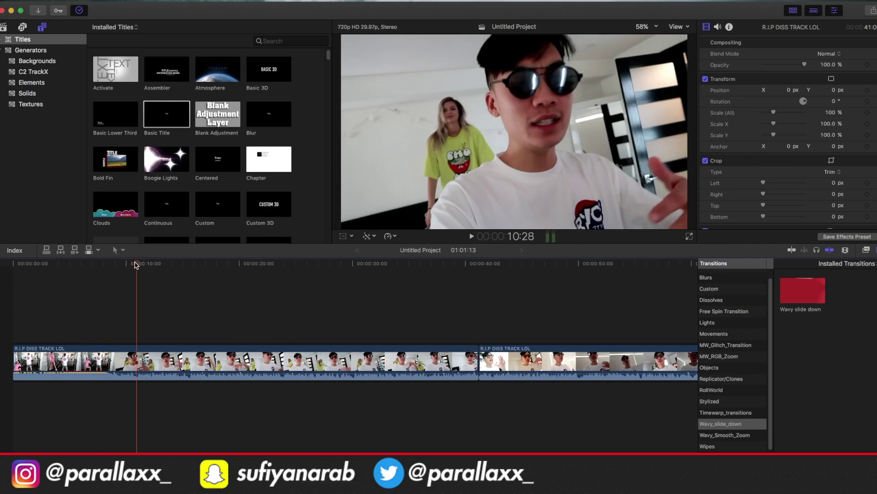
{"action": "left_click_drag", "start_coordinate": [136, 265], "coordinate": [126, 265]}
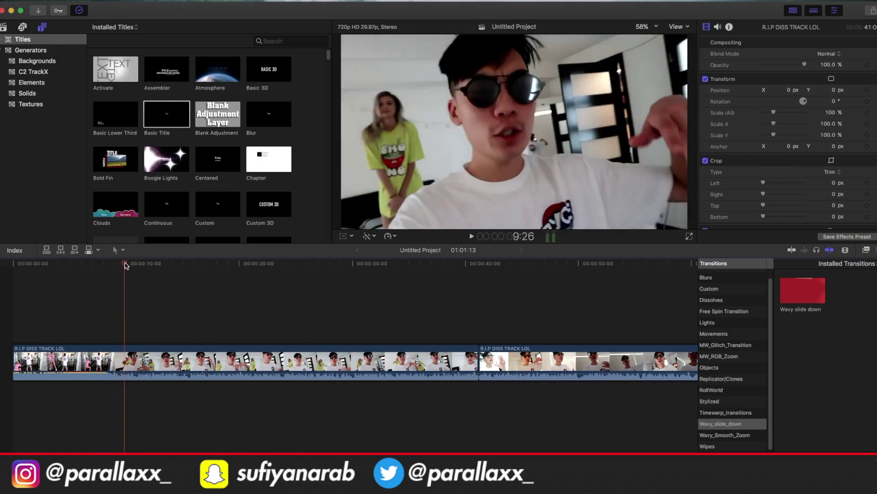